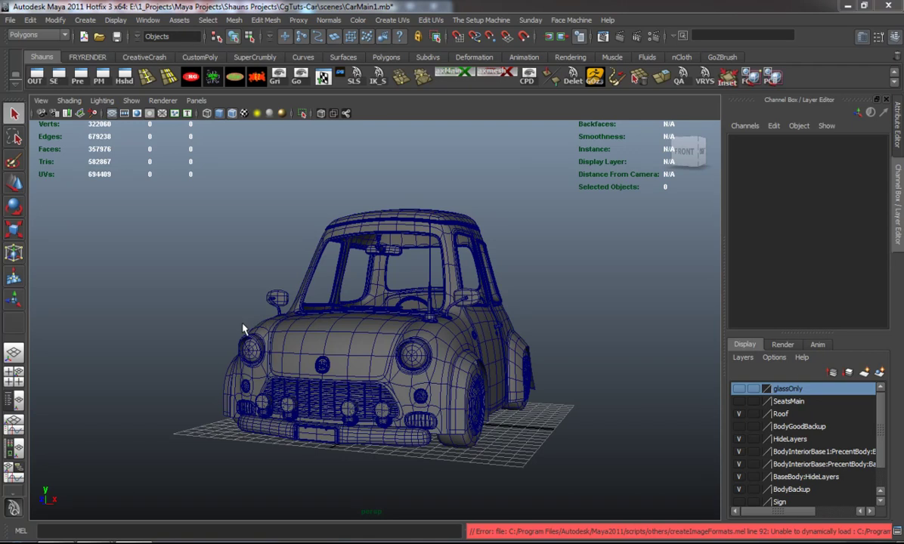
- Import the seat belt model into the car scene
right_click_drag(288, 335, 344, 344, "alt")
left_click_drag(344, 345, 319, 347, "alt")
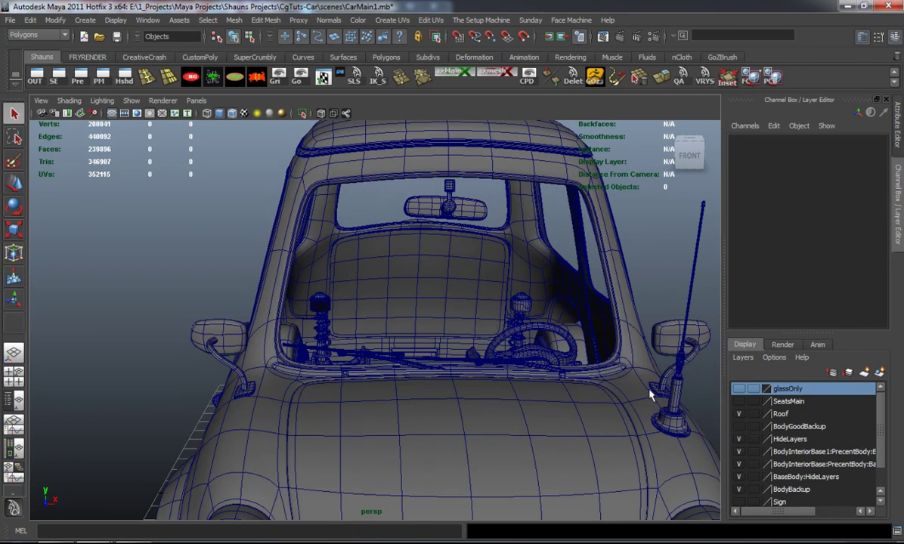
left_click_drag(440, 343, 381, 331, "alt")
left_click(10, 19)
left_click(40, 118)
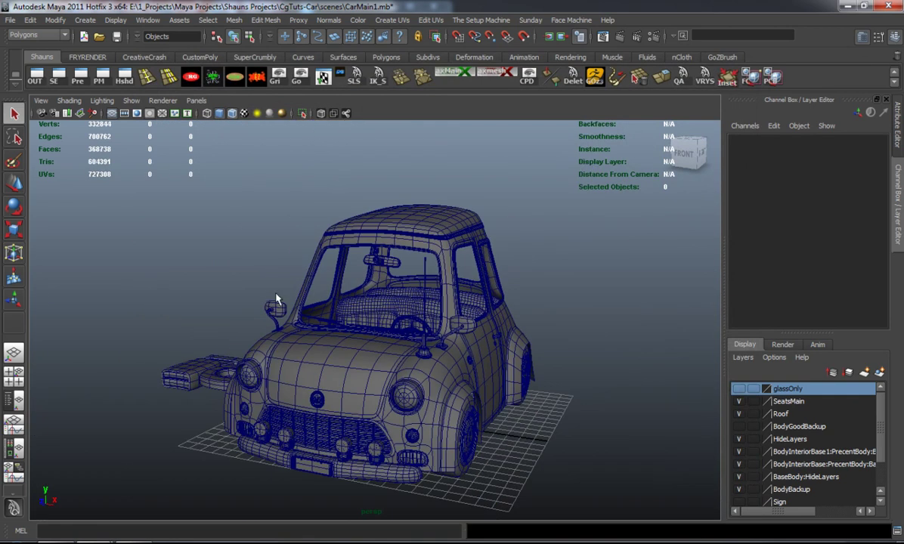
- Select the whole SeatBeltPeices group and move it sideways, clear of the car and the retractor
left_click_drag(277, 300, 283, 326, "alt")
left_click(212, 349)
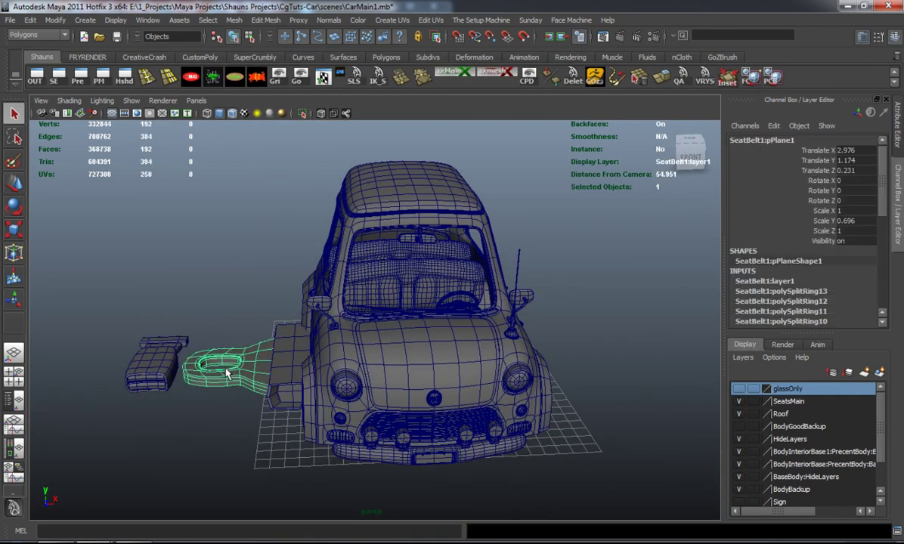
key("Up")
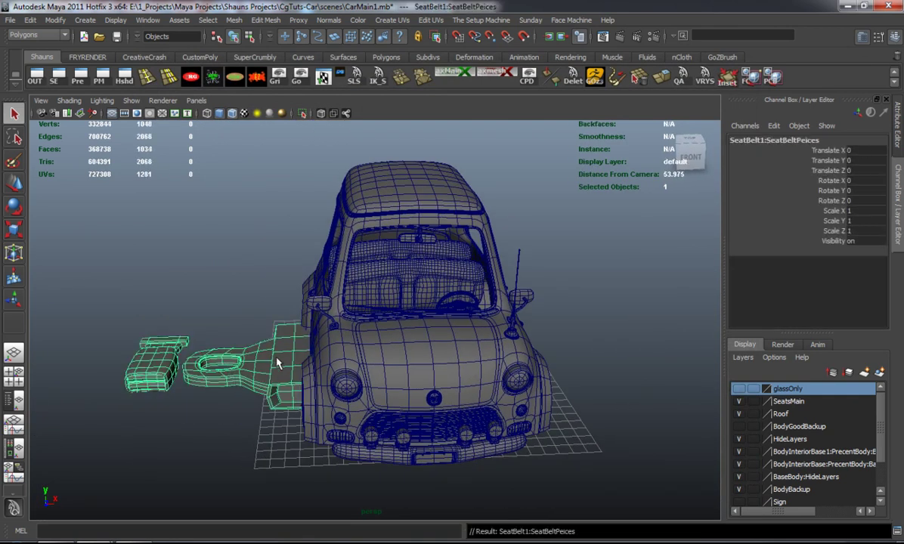
key("w")
scroll(277, 360, "down", 4)
middle_click_drag(278, 361, 302, 348, "alt")
left_click_drag(482, 343, 313, 323)
- Smooth the meshes of the SeatBeltRetractor group beside the car
left_click(312, 322)
left_click(275, 333)
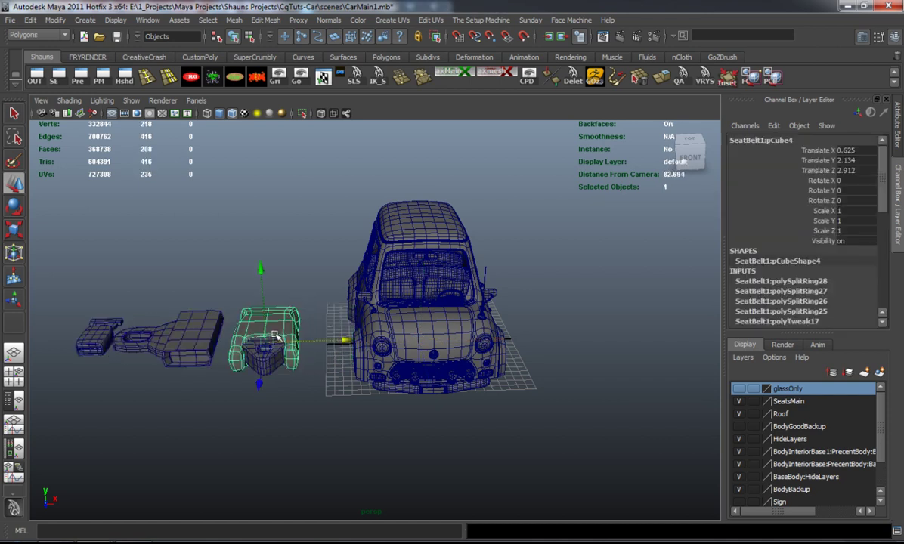
left_click(56, 21)
mouse_move(84, 215)
left_click(238, 249)
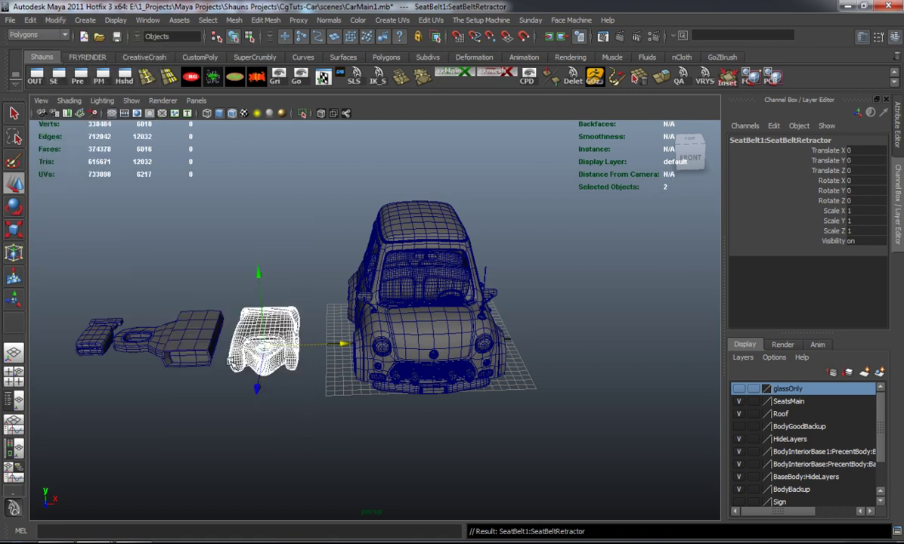
- Set the smoothing divisions of both retractor meshes to 1
scroll(318, 352, "up", 5)
left_click(255, 301)
left_click(150, 381)
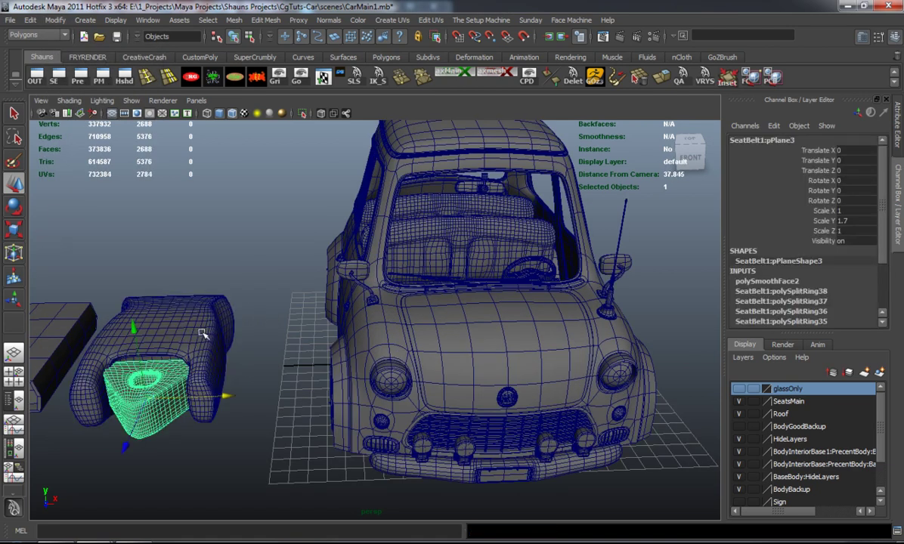
left_click(201, 332, "shift")
left_click(779, 282)
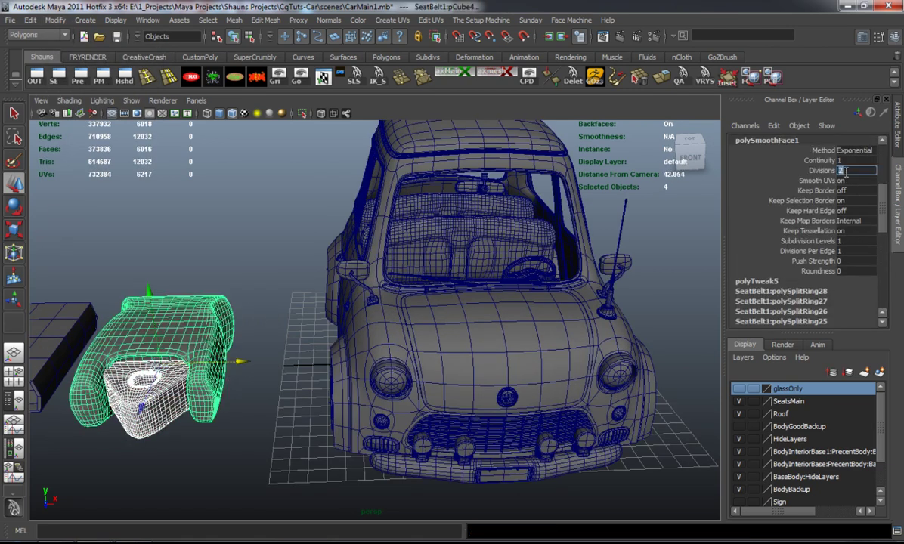
key("ctrl+z")
middle_click_drag(254, 293, 250, 298, "alt")
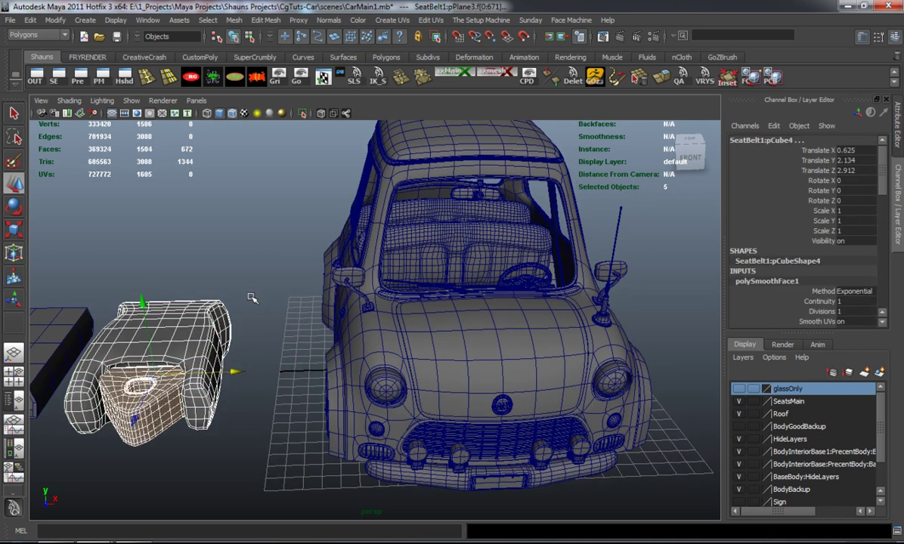
- Select the SeatBeltRetractor group and move it into the car at about X 20.78, Y 10.984
key("1")
key("3")
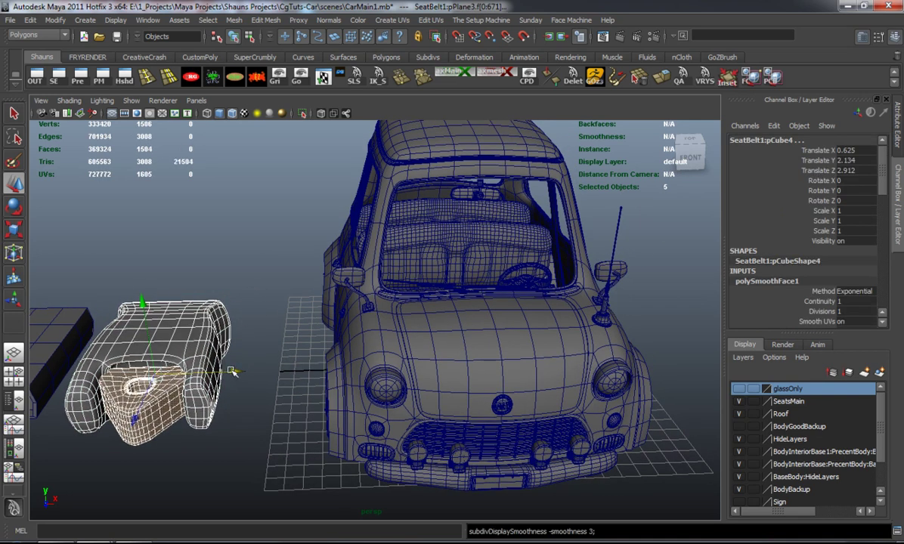
key("Up")
left_click(207, 346)
key("Up")
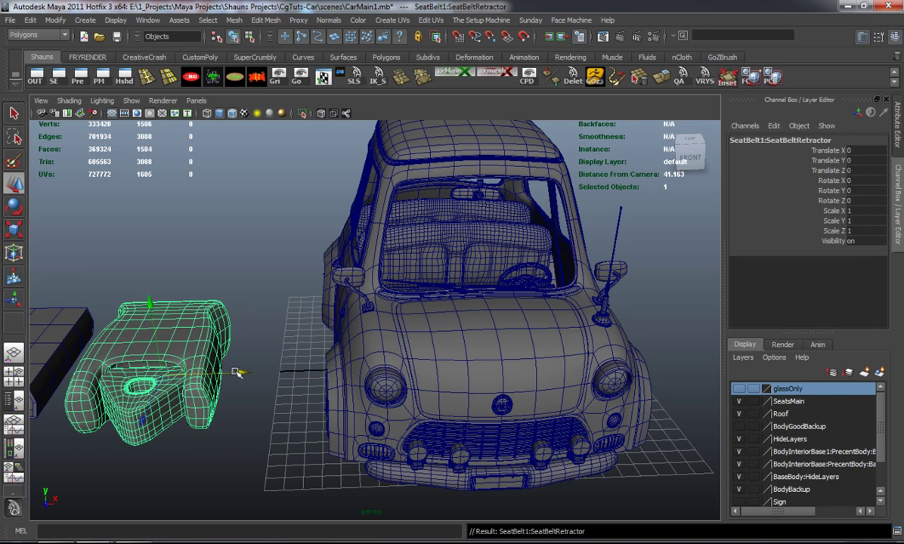
left_click_drag(236, 372, 531, 356)
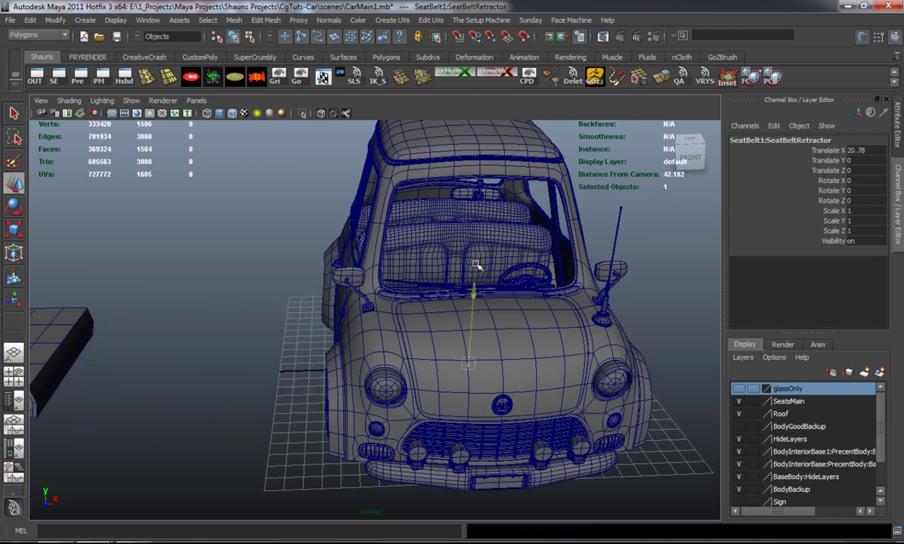
left_click_drag(476, 265, 488, 130)
- Scale the retractor uniformly to about 0.256
middle_click_drag(491, 143, 399, 253, "alt")
mouse_move(399, 253)
left_mouse_down("alt")
mouse_move(421, 272)
mouse_move(385, 253)
left_mouse_up("alt")
key("r")
left_click_drag(372, 200, 365, 248)
key("ctrl+z")
left_click_drag(367, 317, 251, 310, "alt")
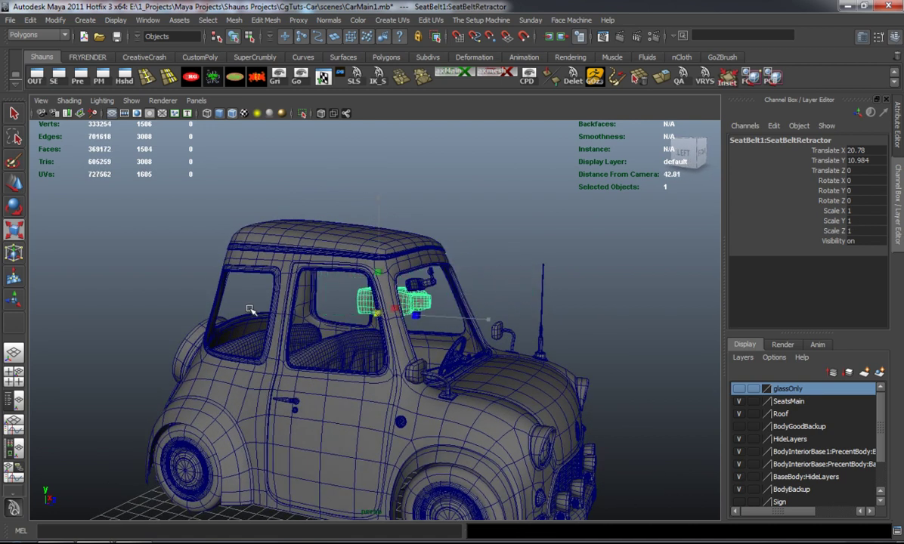
right_click_drag(263, 313, 377, 310, "alt")
- Rotate the retractor to 90 degrees on Y
key("e")
left_click_drag(348, 300, 604, 259)
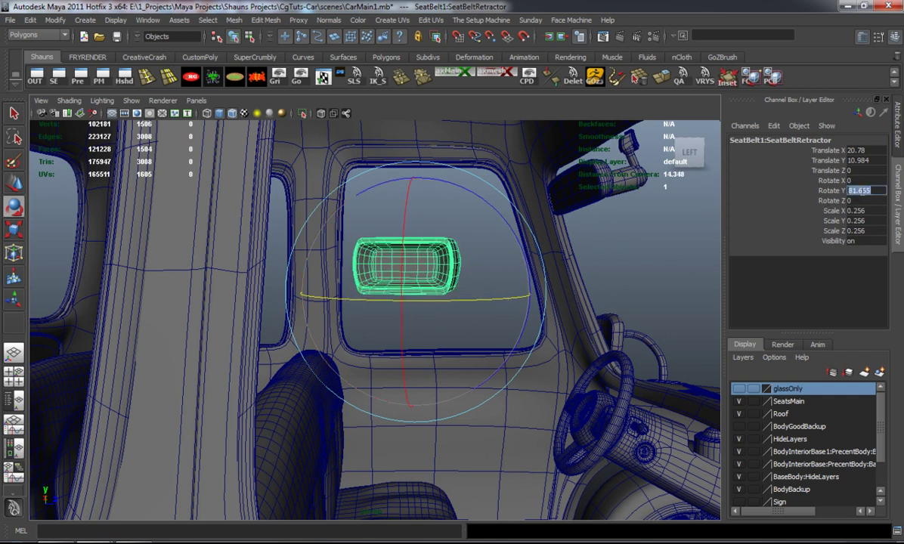
type("90")
key("Return")
- Move the retractor onto the pillar between the side windows, at about X 23.682, Z -2.955
left_click_drag(353, 258, 537, 281, "alt")
left_click_drag(610, 295, 396, 312)
left_click_drag(287, 299, 412, 306, "alt")
middle_click_drag(412, 306, 355, 307, "alt")
left_click_drag(356, 308, 413, 278, "alt")
left_click_drag(520, 319, 166, 266)
key("e")
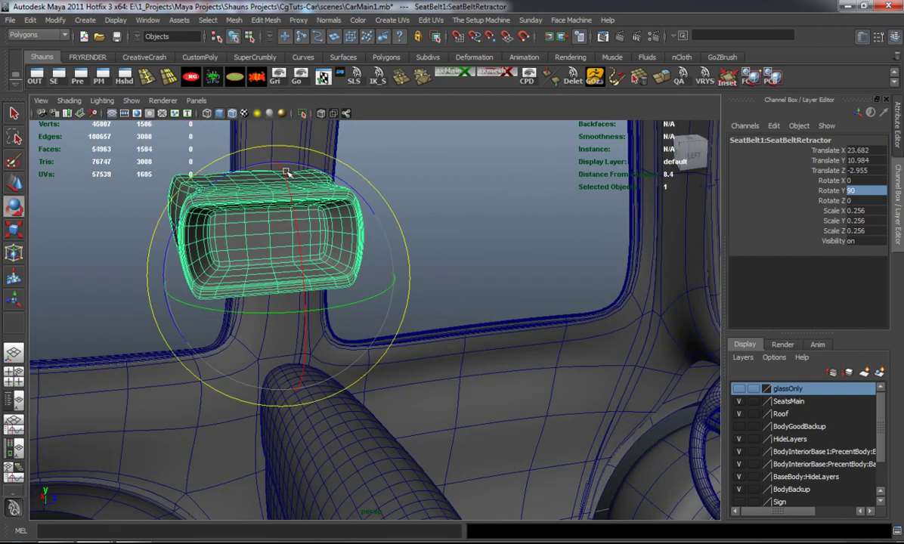
left_click_drag(285, 175, 293, 261)
key("ctrl+z")
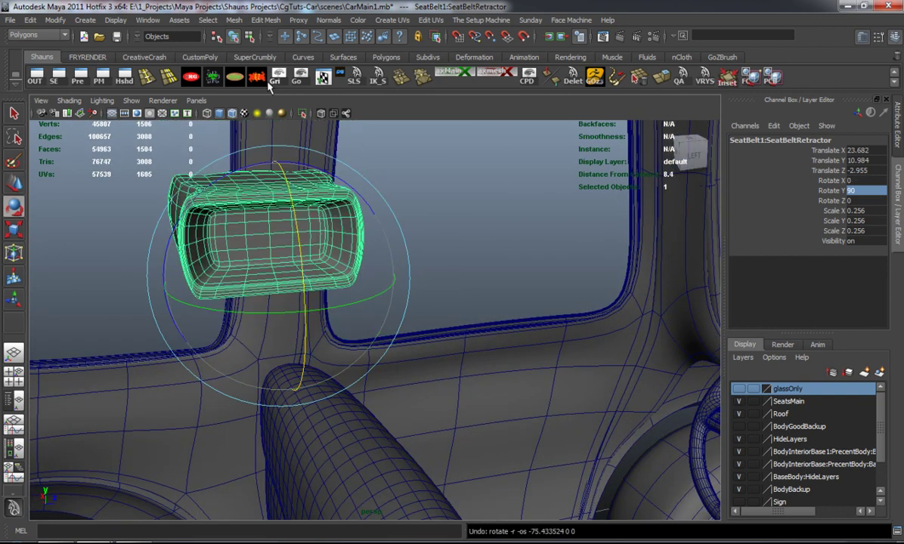
- Freeze the retractor's transformations and rotate it to about 101.7 degrees on Z so it stands upright
left_click(239, 77)
left_click_drag(259, 138, 298, 345)
- Move the retractor to about Z 0.588 over the pillar and scale it uniformly to about 0.293
key("w")
left_click_drag(361, 316, 414, 312)
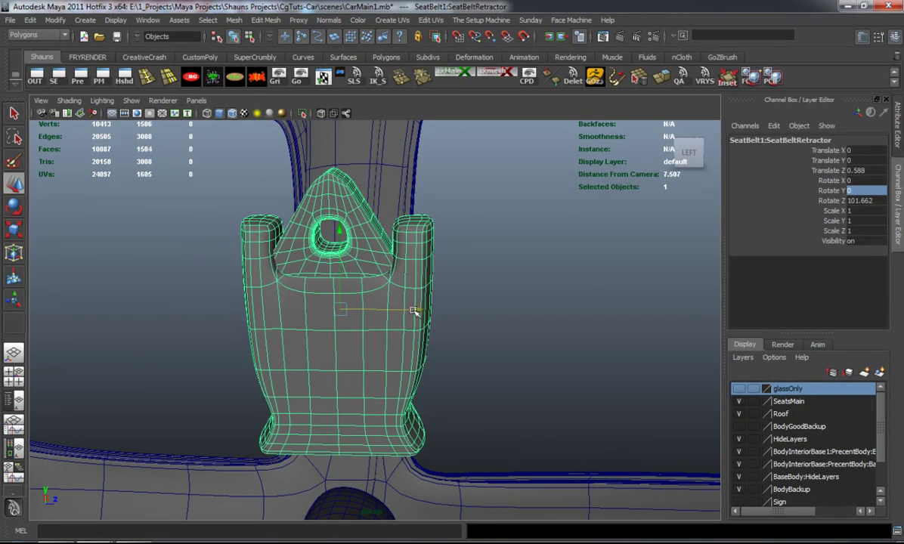
left_click_drag(342, 313, 415, 314)
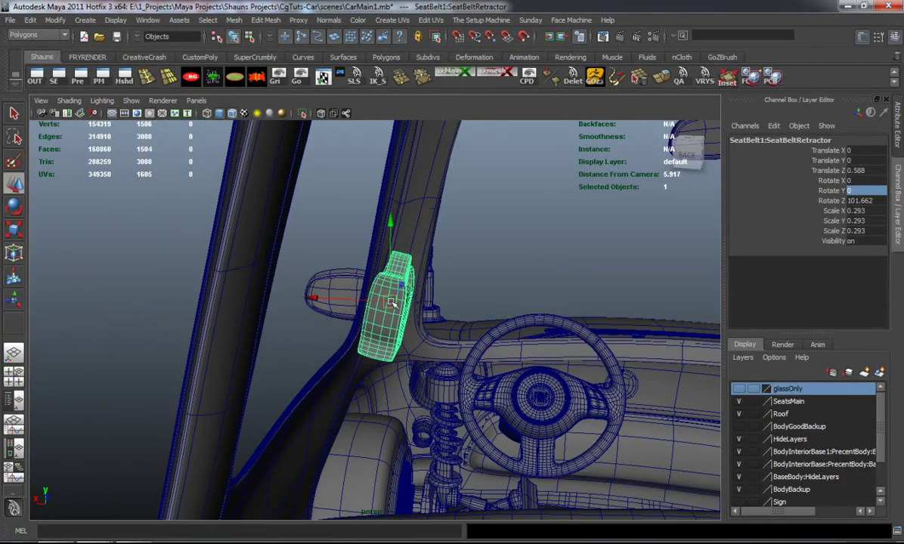
- Move the retractor to about X 0.655, Y 1.589 on the pillar and flatten its Y scale to about 0.165
left_click_drag(195, 289, 7, 283, "alt")
right_click_drag(169, 309, 91, 312, "alt")
middle_click_drag(260, 313, 206, 314, "alt")
mouse_move(295, 322)
left_mouse_down("alt")
mouse_move(196, 332)
mouse_move(297, 311)
left_mouse_up("alt")
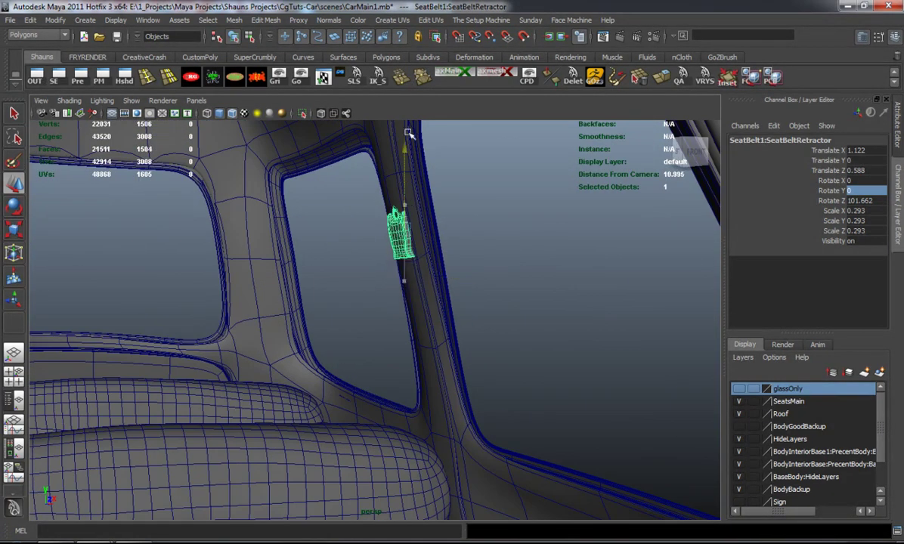
left_click_drag(408, 102, 360, 294, "alt")
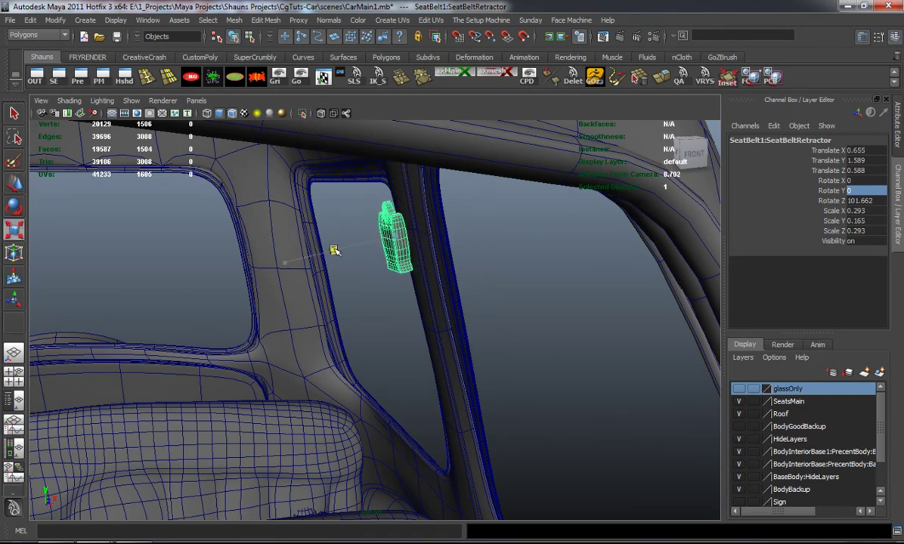
left_click_drag(301, 259, 401, 249, "alt")
- Tilt the retractor to about 105.7 degrees on Z and move it against the pillar at about X 0.819
key("e")
left_click_drag(439, 219, 461, 275)
key("w")
left_click_drag(398, 259, 291, 272)
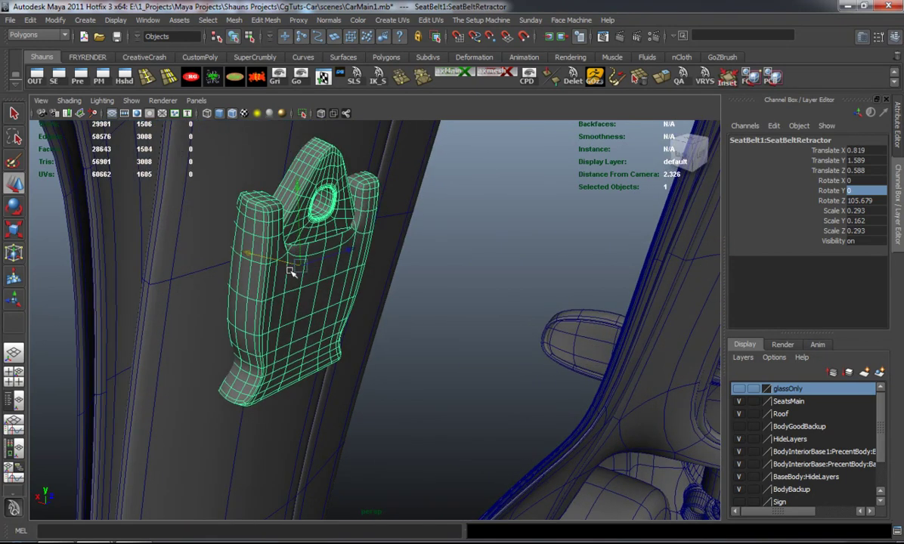
- Fine-tune the retractor's rotation so it lies along the pillar, and deselect it
key("e")
key("t")
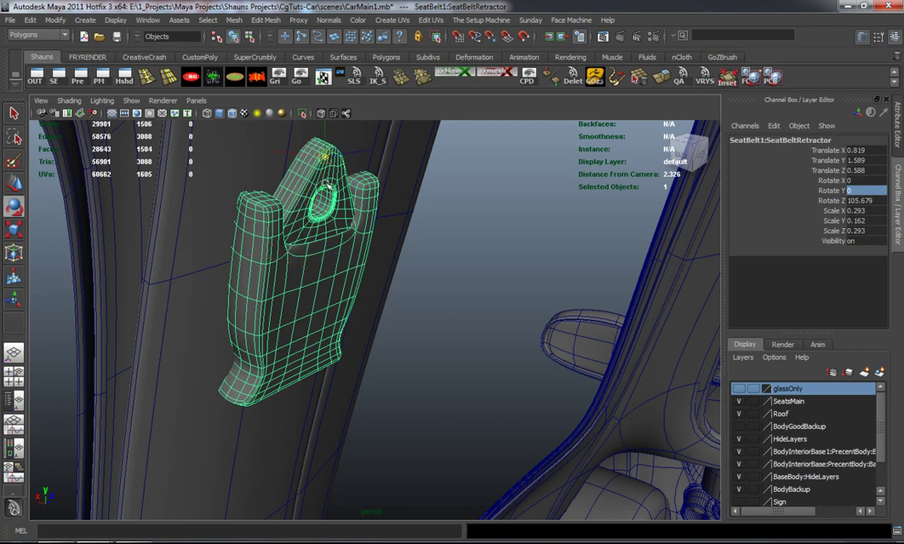
left_click_drag(352, 181, 392, 205, "alt")
left_click_drag(427, 176, 427, 174)
left_click(514, 263)
left_click_drag(514, 263, 234, 295, "alt")
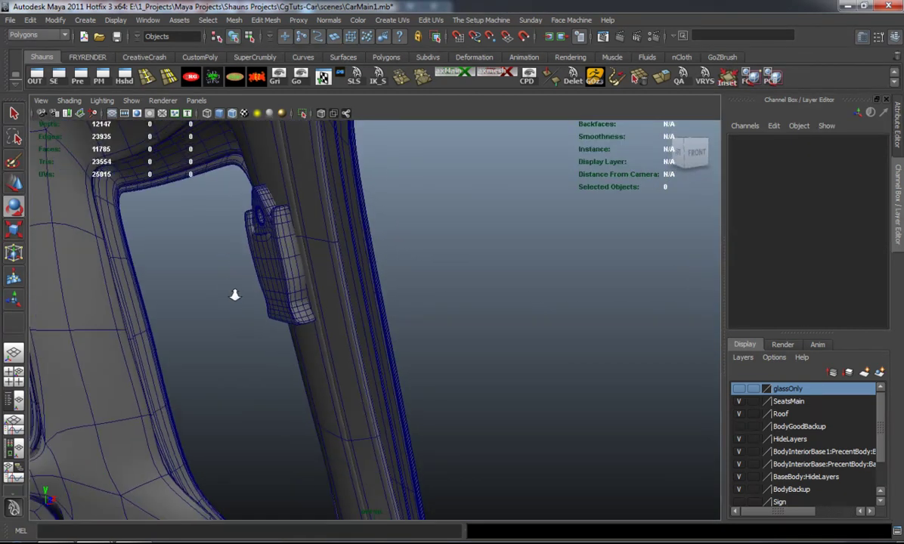
- Duplicate a bolt from the front number plate and scale the copy uniformly to about 8.128
scroll(266, 339, "down", 8)
middle_click_drag(266, 339, 293, 149, "alt")
middle_click_drag(369, 335, 279, 297, "alt")
scroll(238, 284, "up", 6)
scroll(279, 297, "up", 4)
scroll(302, 315, "down", 4)
left_click(346, 297)
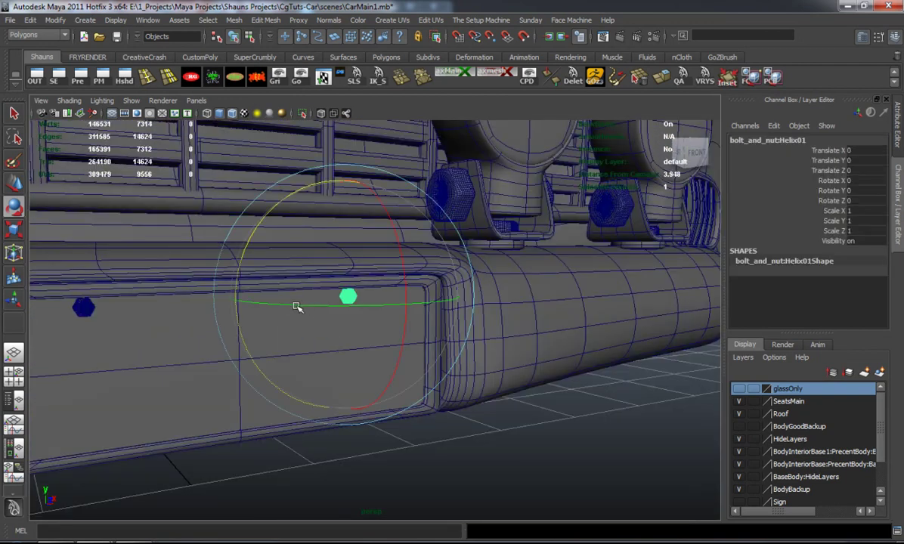
key("w")
left_click_drag(348, 297, 484, 305)
- Move the bolt copy to about Y 10.226, Z -15.849, in line with the side pillar
scroll(264, 299, "down", 12)
left_click_drag(264, 300, 329, 307, "alt")
middle_click_drag(330, 307, 327, 315, "alt")
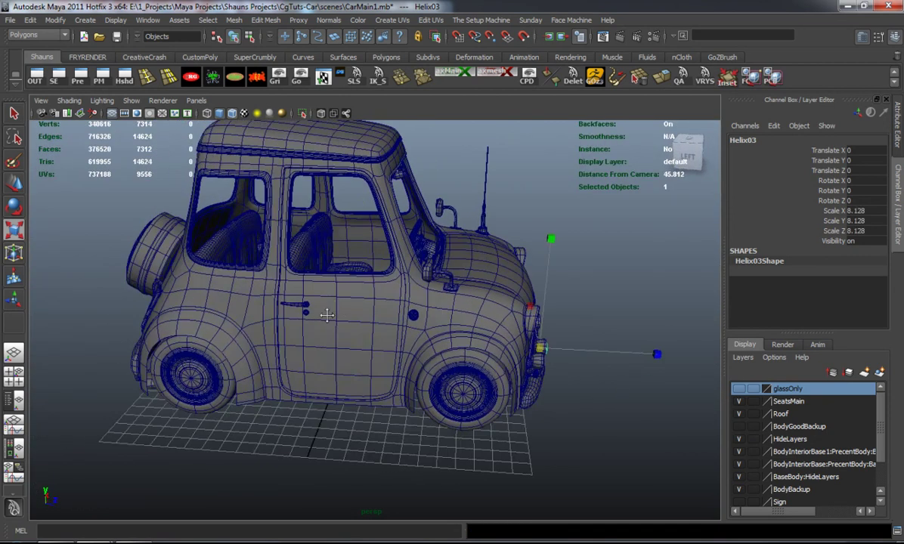
left_click_drag(326, 314, 345, 313, "alt")
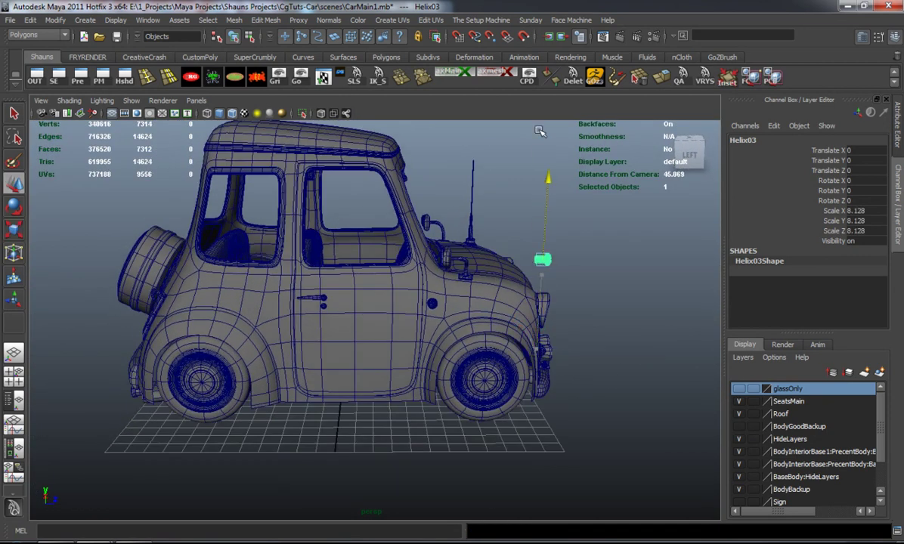
key("f")
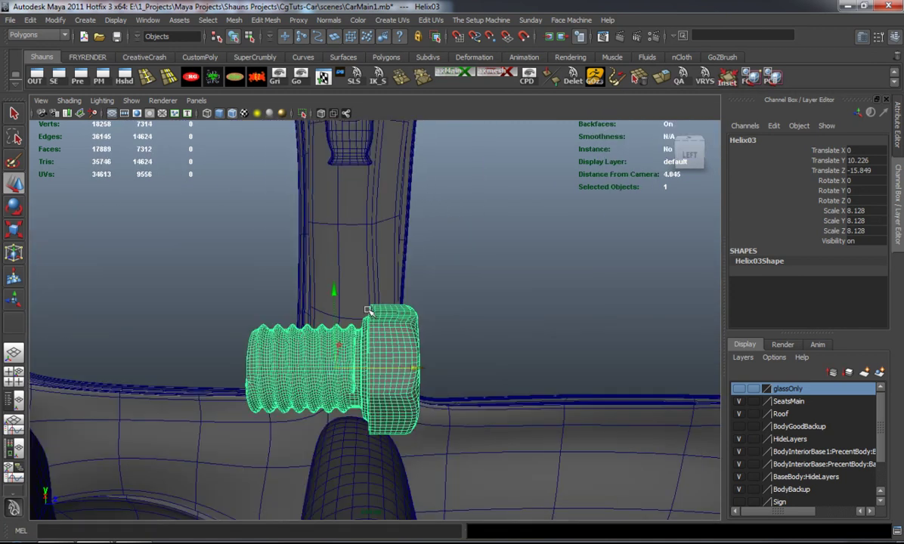
- Rotate the bolt copy to -90 degrees on Y
key("e")
left_click_drag(403, 393, 249, 405)
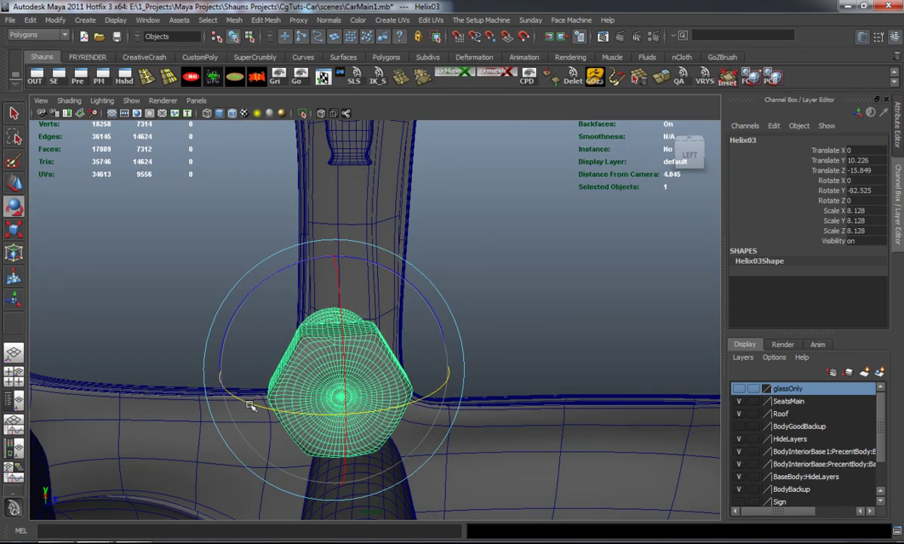
left_click(847, 190)
type("-90")
key("Return")
- Move the bolt to the seat belt retractor on the pillar, at about X 4.544, Y 11.843
middle_click_drag(330, 202, 353, 327, "alt")
key("w")
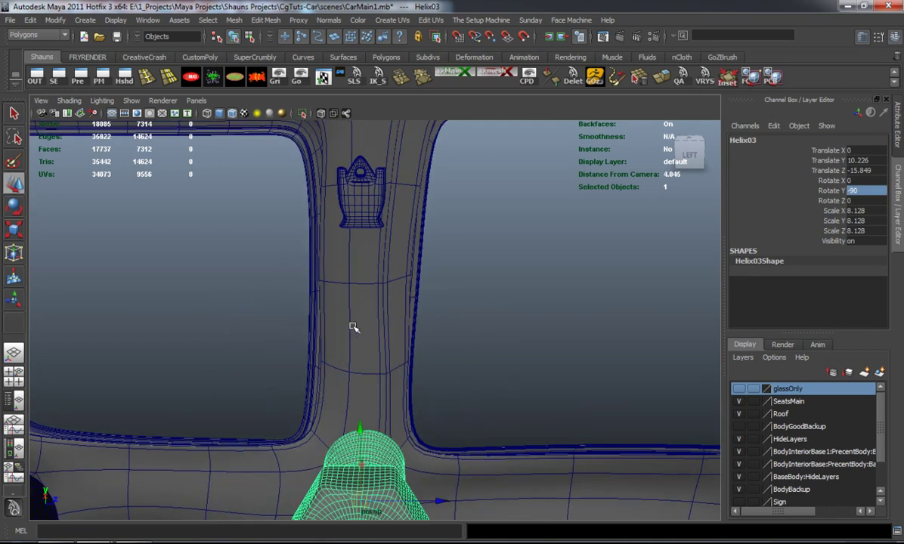
left_click_drag(364, 421, 186, 258)
middle_click_drag(292, 240, 211, 269, "alt")
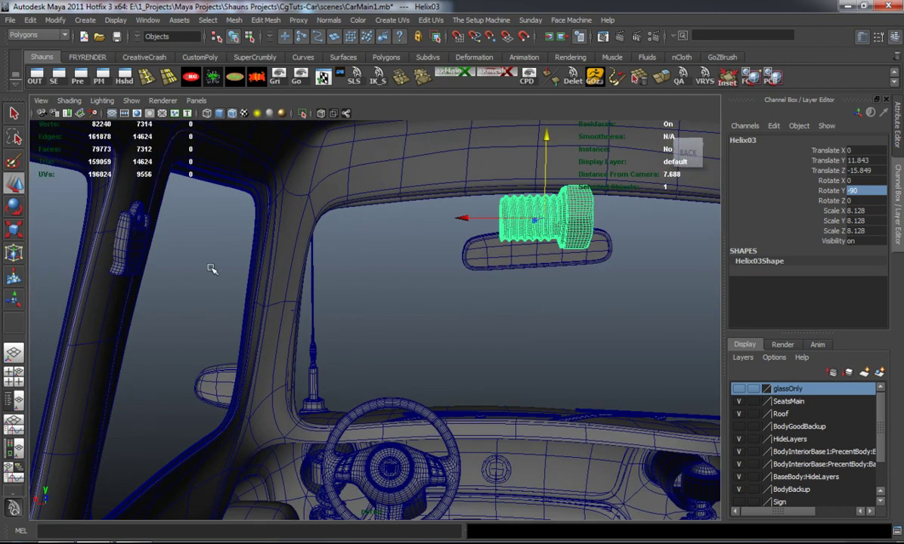
left_click_drag(462, 218, 87, 223)
- Scale the bolt uniformly to about 2.188 and line it up over the hole in the retractor's tab
left_click_drag(87, 223, 4, 226, "alt")
middle_click_drag(4, 226, 219, 277, "alt")
right_click_drag(219, 276, 298, 289, "alt")
left_click_drag(298, 289, 274, 281, "alt")
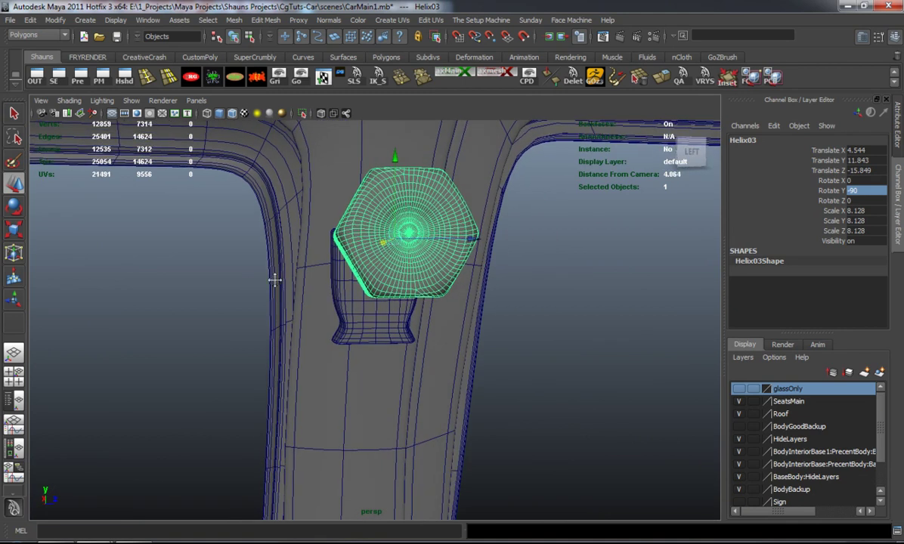
right_click_drag(274, 280, 353, 280, "alt")
left_click_drag(392, 262, 276, 265)
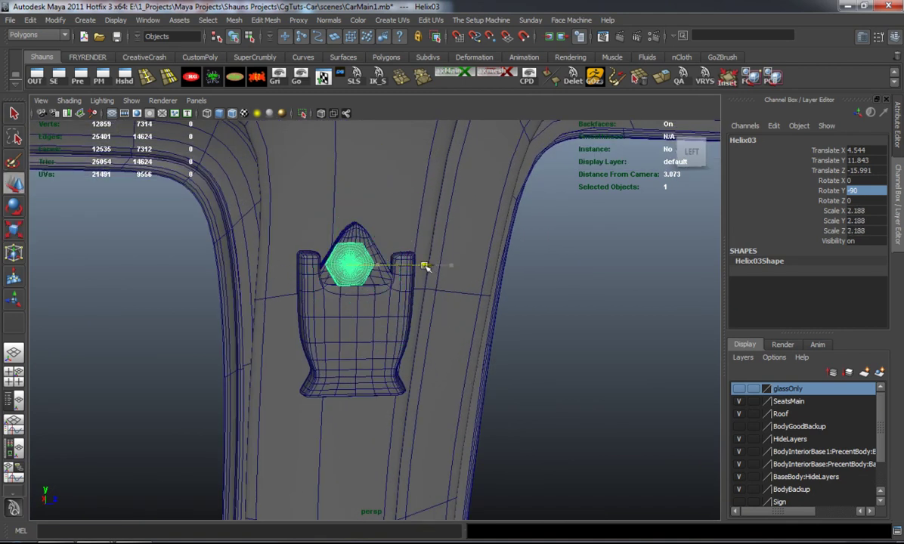
- Rotate the bolt to about 15.5 degrees on X and move it to about X 4.792, Z -15.926
left_click_drag(429, 265, 410, 308, "alt")
key("e")
key("w")
left_click_drag(340, 300, 402, 287, "alt")
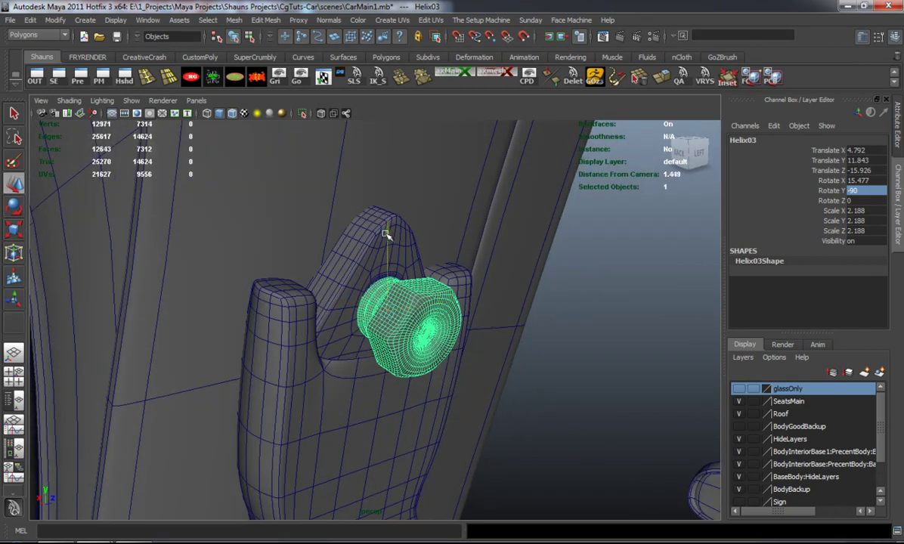
- Scale the bolt uniformly to about 1.614 and seat it in the tab's hole at about X 4.847, Y 11.864
left_click_drag(385, 235, 385, 229)
left_click_drag(356, 298, 385, 330, "alt")
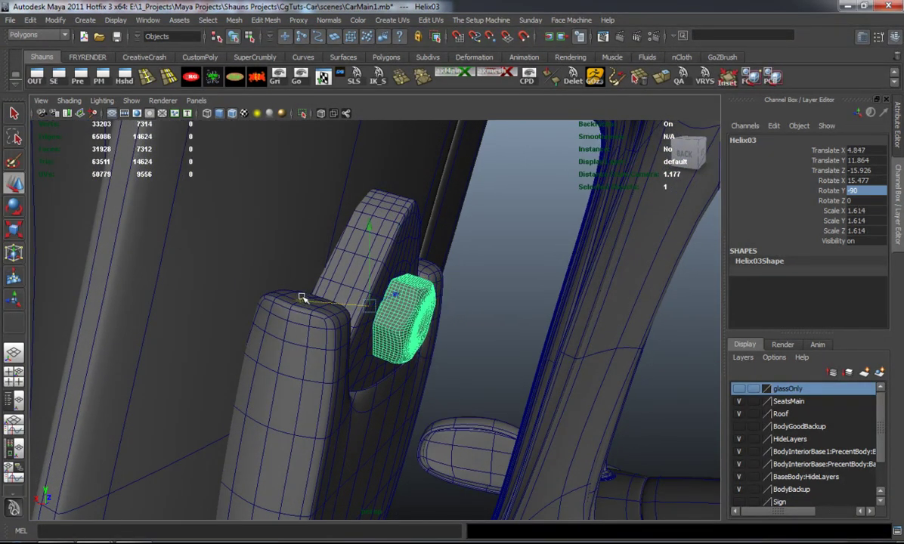
- Parent the bolt to the mounting tab of the seat belt retractor
left_click_drag(489, 273, 443, 274, "alt")
left_click(347, 242, "shift")
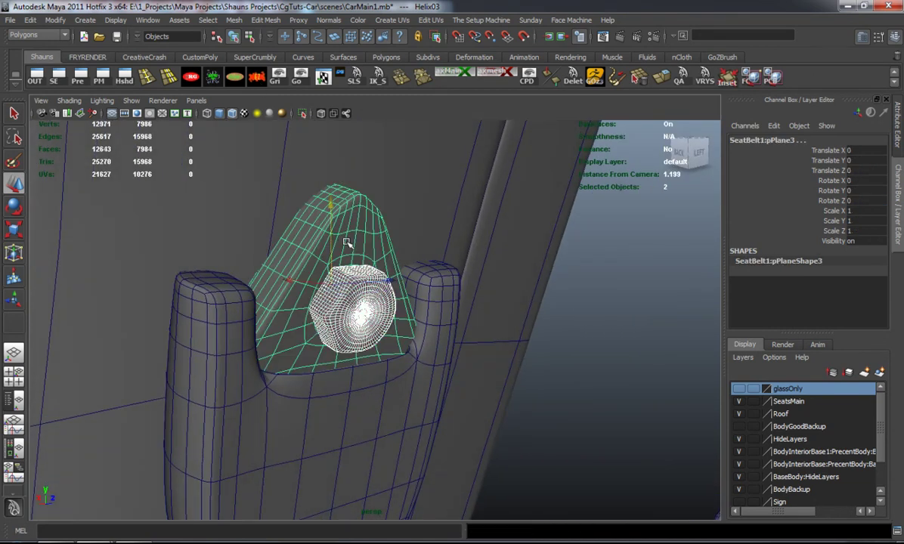
key("p")
- Select the whole SeatBeltRetractor group and freeze its transforms
left_click(295, 350)
key("Up")
scroll(293, 349, "down", 5)
left_click_drag(329, 357, 170, 371, "alt")
scroll(170, 371, "down", 3)
middle_click_drag(201, 309, 238, 278, "alt")
left_click_drag(238, 279, 250, 289, "alt")
key("e")
left_click_drag(323, 246, 302, 187, "alt")
left_click(254, 81)
scroll(272, 213, "down", 5)
left_click_drag(227, 272, 433, 268, "alt")
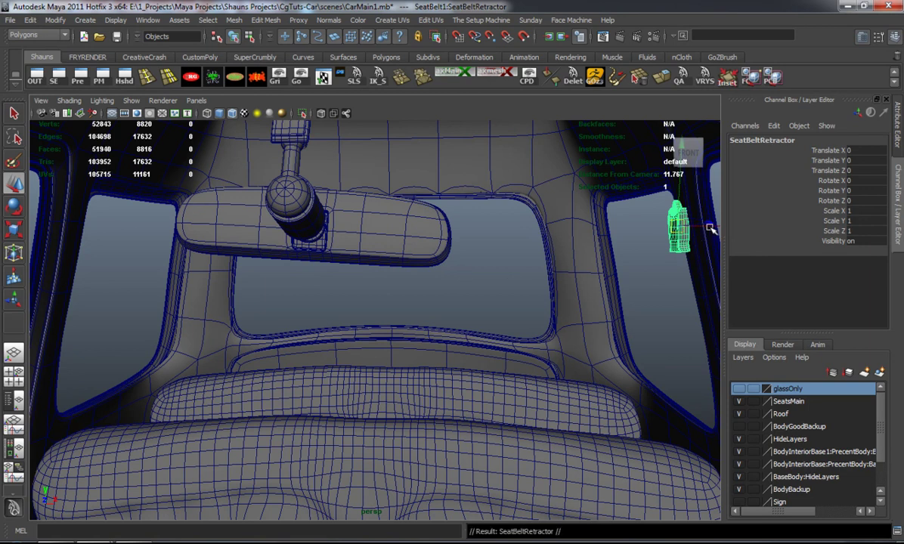
- Duplicate the retractor, move the copy toward the opposite side of the car and mirror it with Scale X -1
left_click_drag(677, 245, 633, 246, "alt")
middle_click_drag(633, 246, 613, 242, "alt")
left_click_drag(669, 228, 221, 229)
middle_click_drag(308, 266, 358, 286, "alt")
left_click_drag(358, 286, 544, 284, "alt")
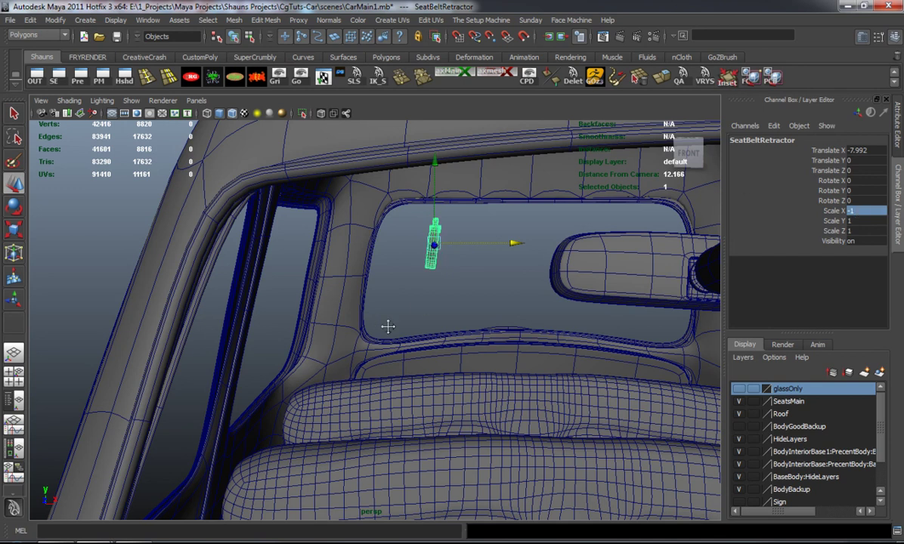
- Move the mirrored retractor onto the opposite side pillar, at about X -10.931
middle_click_drag(388, 327, 439, 325, "alt")
right_click_drag(439, 325, 507, 263, "alt")
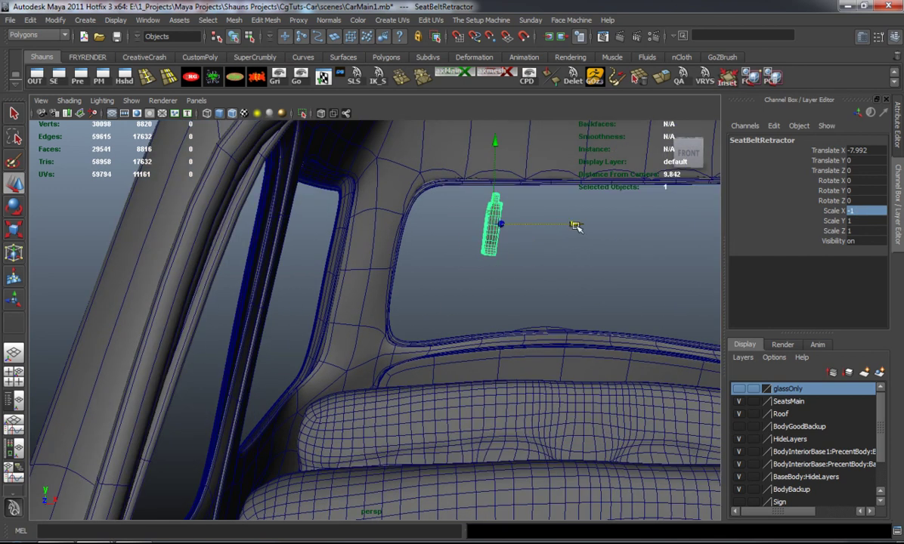
left_click_drag(574, 226, 376, 234)
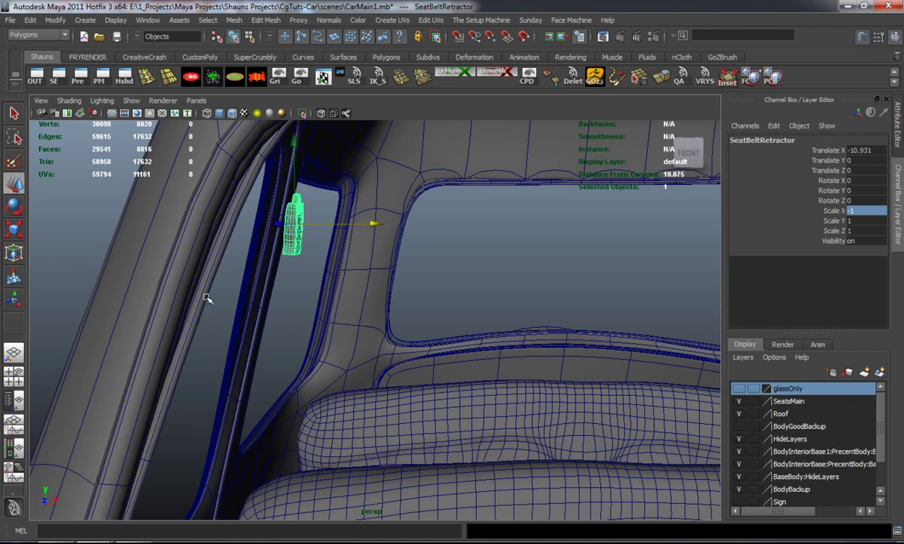
left_click(519, 276)
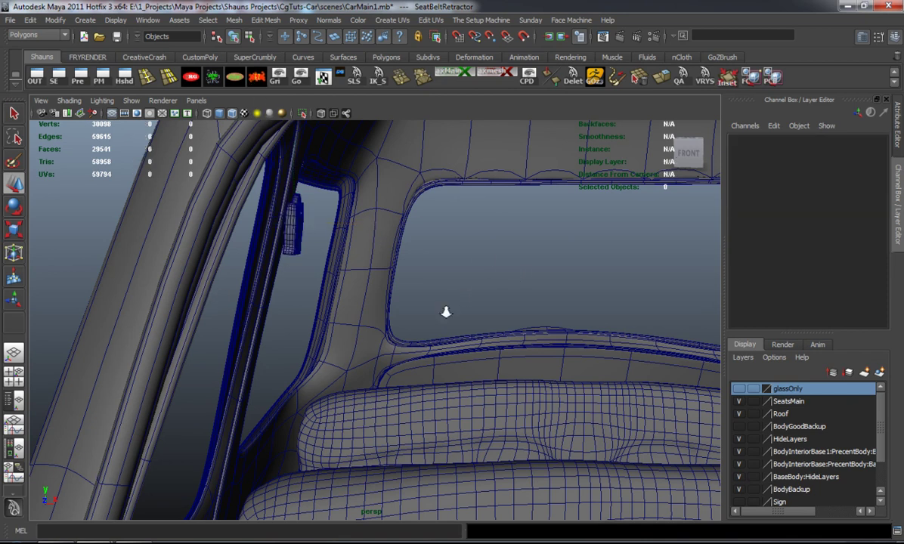
- Move the Part2 seat belt piece from beside the car into the cabin
right_click_drag(446, 312, 468, 358, "alt")
middle_click_drag(468, 357, 401, 284, "alt")
left_click_drag(401, 284, 256, 295, "alt")
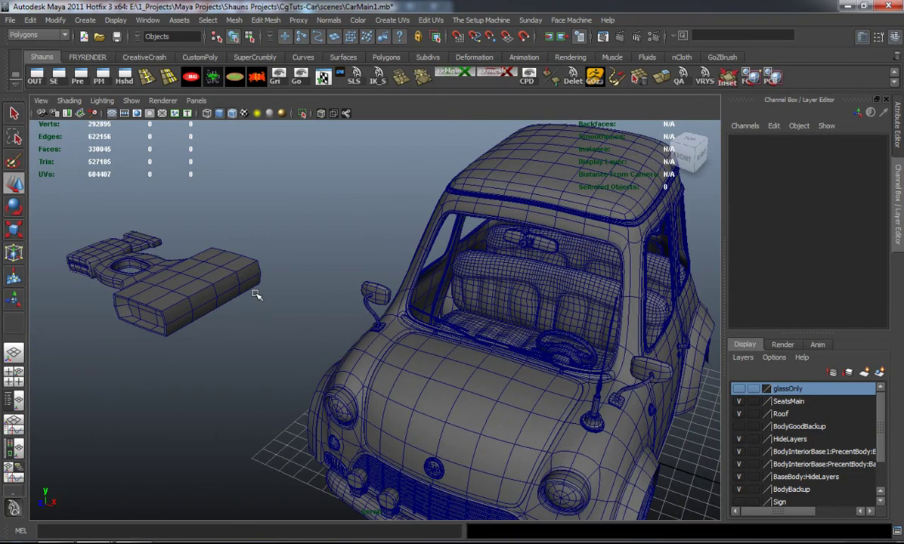
left_click(151, 281)
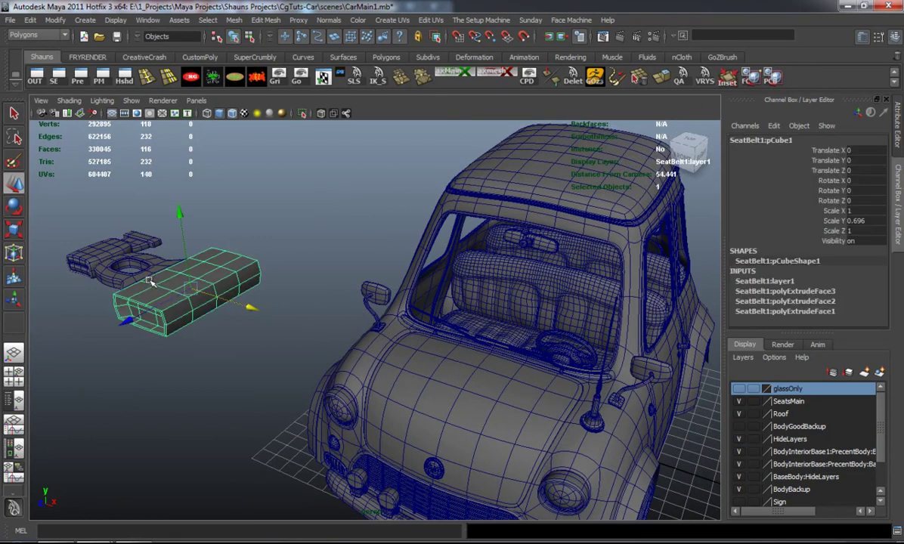
left_click(105, 248)
left_click_drag(167, 270, 568, 358)
left_click_drag(538, 340, 292, 272, "alt")
left_click_drag(331, 219, 332, 137)
middle_click_drag(369, 246, 377, 313, "alt")
right_click_drag(377, 313, 405, 314, "alt")
left_click_drag(404, 314, 335, 302, "alt")
left_click_drag(254, 275, 344, 276)
- Scale Part2 uniformly to about 0.227 and place it by the seat back, at about X 24.669, Y 7.302, Z -4.496
left_click_drag(344, 277, 465, 306, "alt")
middle_click_drag(464, 306, 368, 368, "alt")
scroll(368, 367, "up", 6)
left_click_drag(368, 350, 374, 302, "alt")
left_click_drag(224, 371, 330, 335)
scroll(484, 372, "up", 3)
key("r")
key("w")
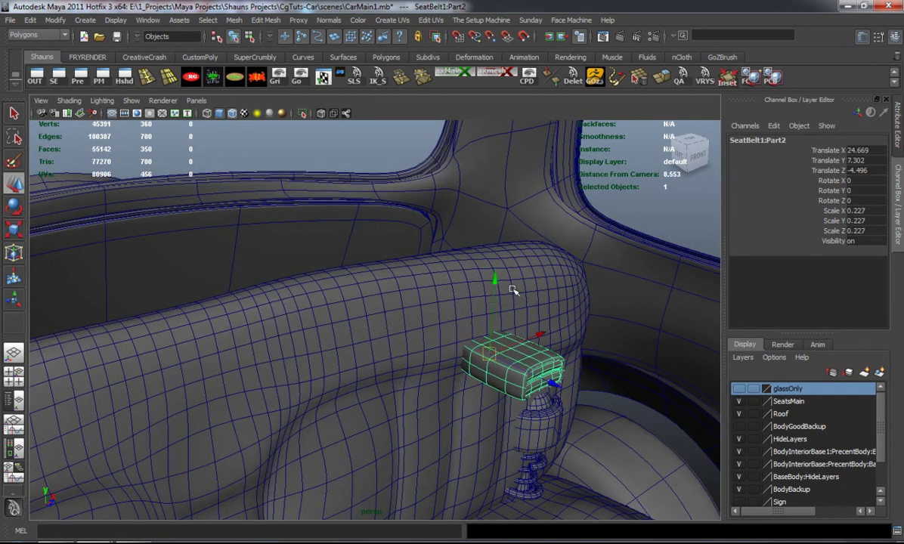
- Move Part2 behind the rear seat, rotate it to about X 13.022, Y -17.637 and scale it uniformly to about 0.116
left_click_drag(489, 255, 281, 310)
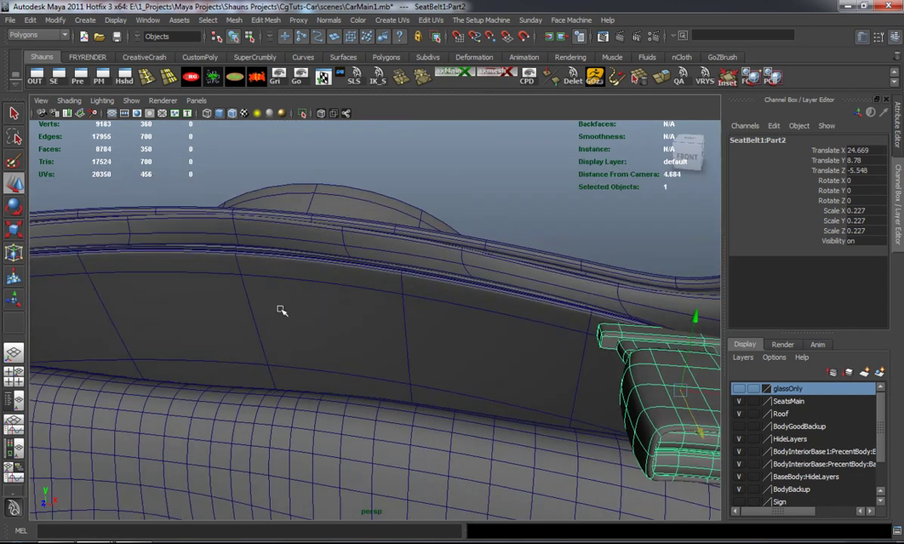
key("f")
key("e")
left_click_drag(531, 337, 466, 367)
key("r")
key("w")
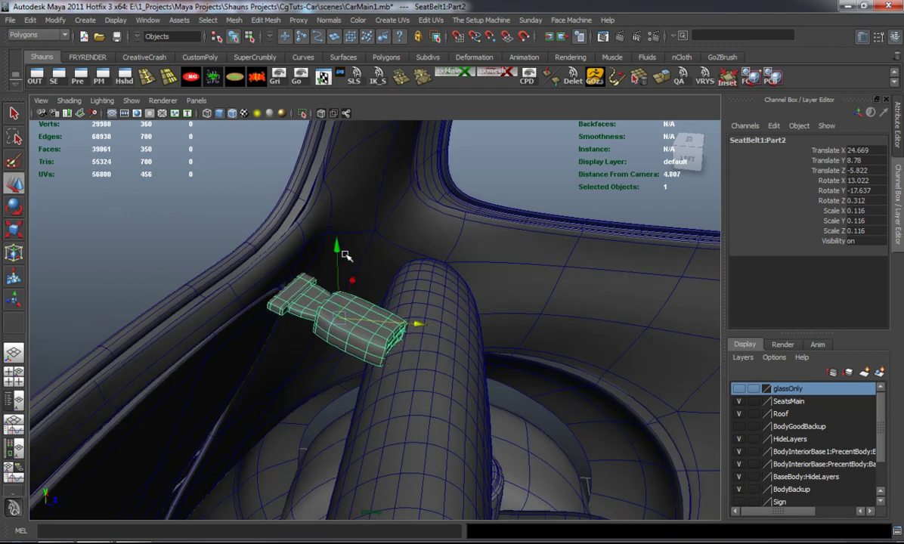
- Move Part2 against the rear panel at about Y 8.917, Z -5.923 and stretch its Scale Z to about 0.15
left_click_drag(342, 253, 338, 227)
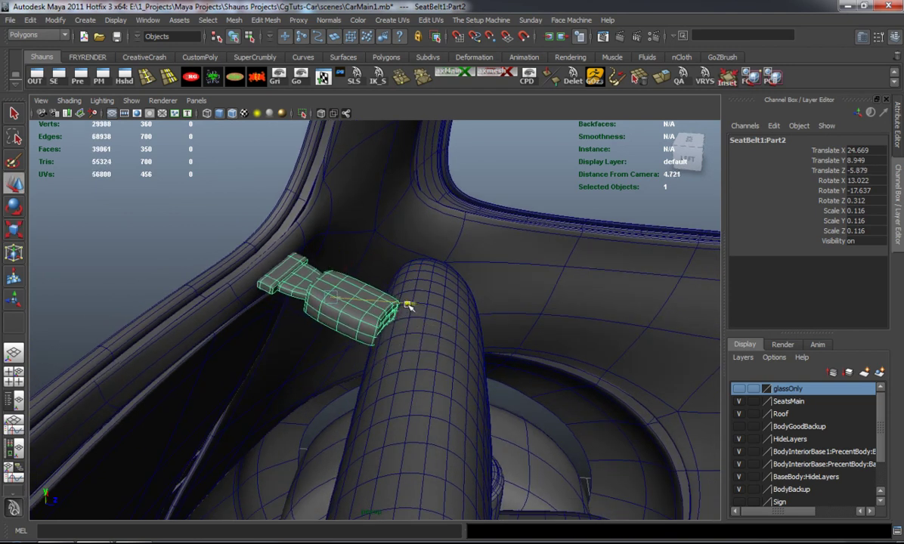
left_click_drag(321, 222, 322, 225)
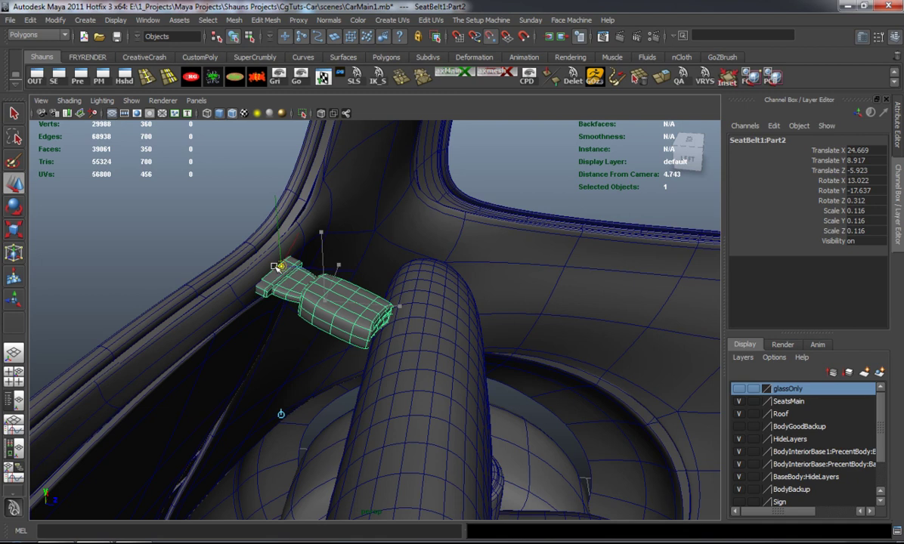
key("r")
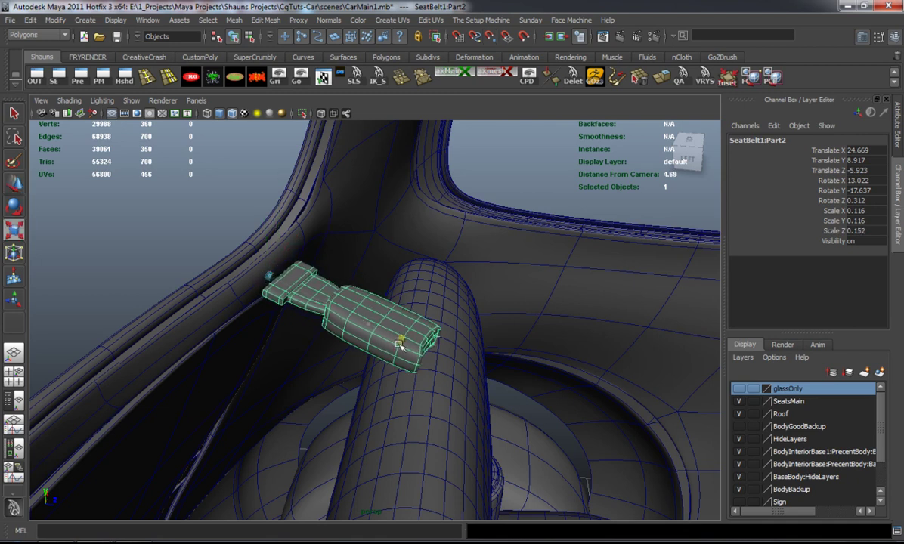
left_click_drag(396, 344, 412, 271, "alt")
- Fine-tune Part2 on the rear panel to about Translate Z -6.049, Rotate X 16.3 and Scale Z 0.159
key("e")
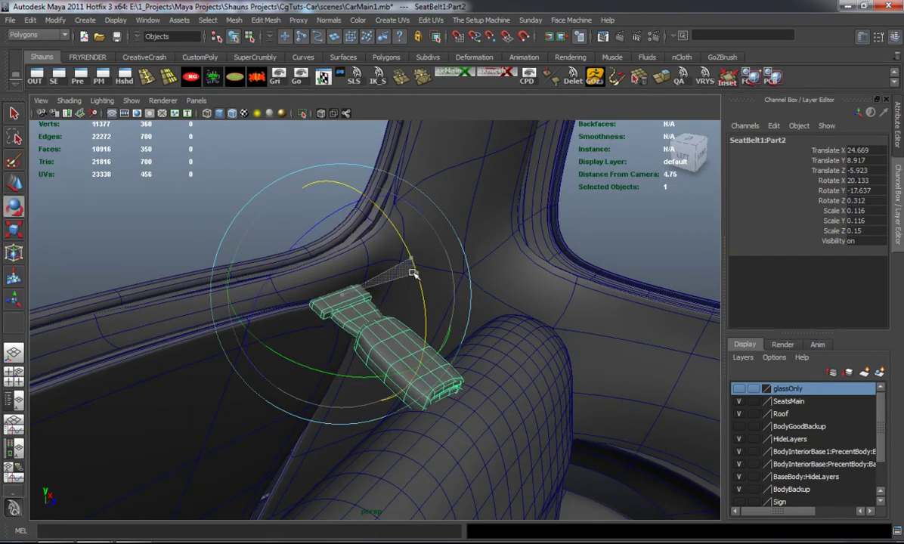
key("w")
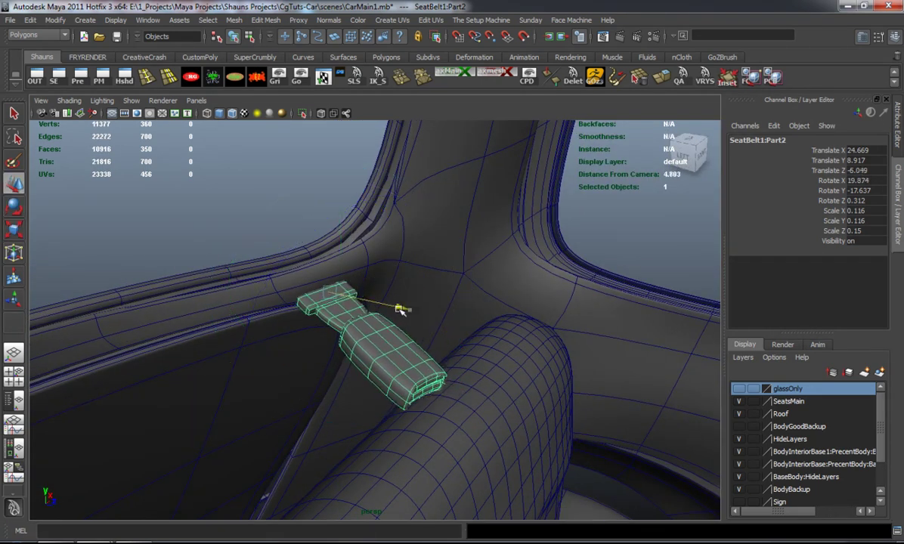
key("r")
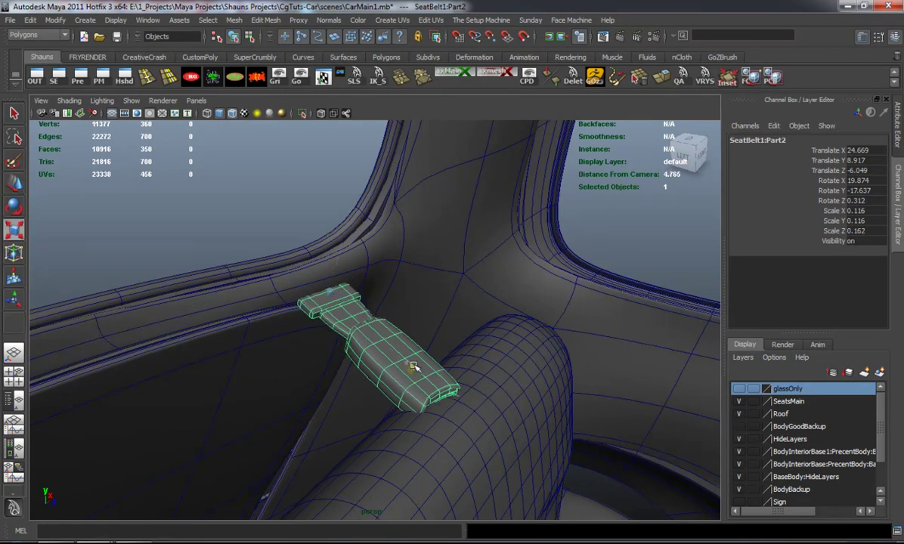
key("e")
left_click_drag(404, 306, 406, 281)
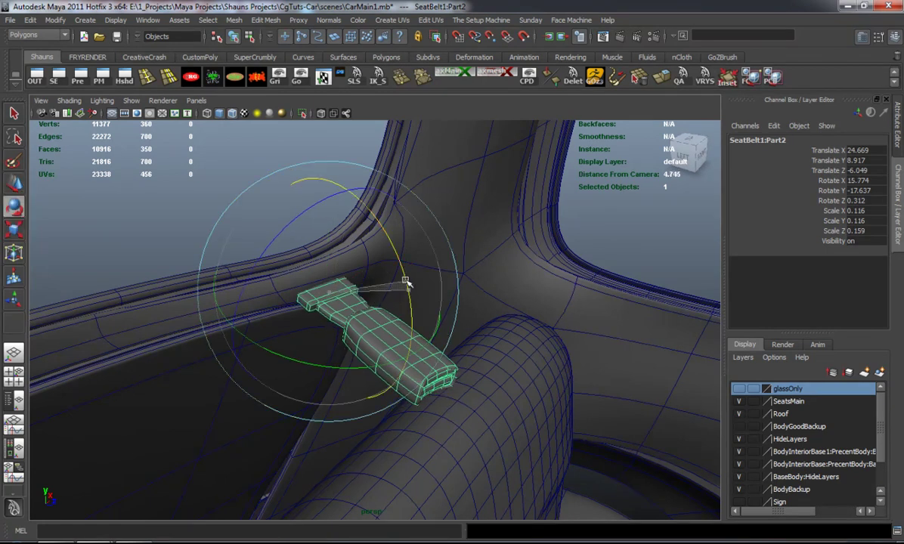
left_click(172, 227)
- Check Part2's fit behind the rear seat, select the whole part and freeze its transforms
left_click_drag(173, 227, 350, 307, "alt")
scroll(356, 303, "up", 8)
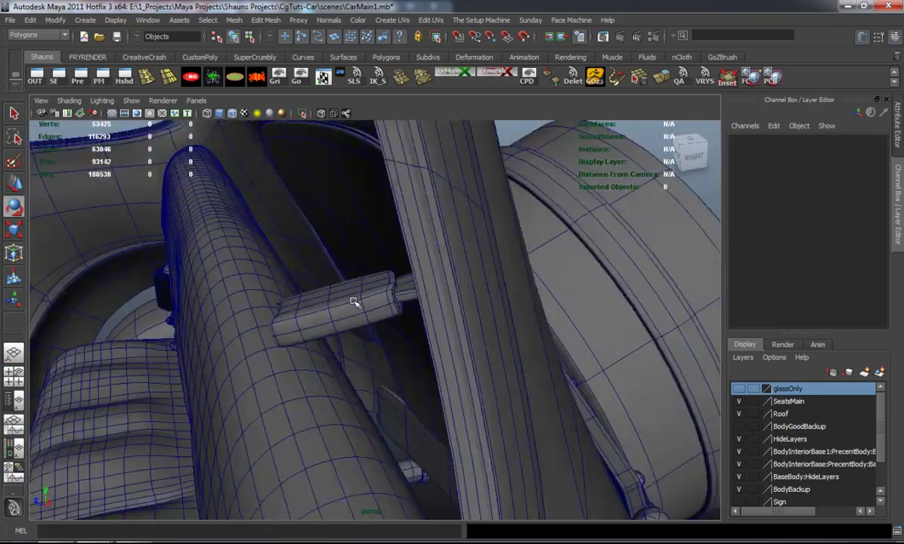
middle_click_drag(370, 299, 300, 315, "alt")
left_click_drag(299, 314, 545, 326, "alt")
scroll(455, 317, "down", 8)
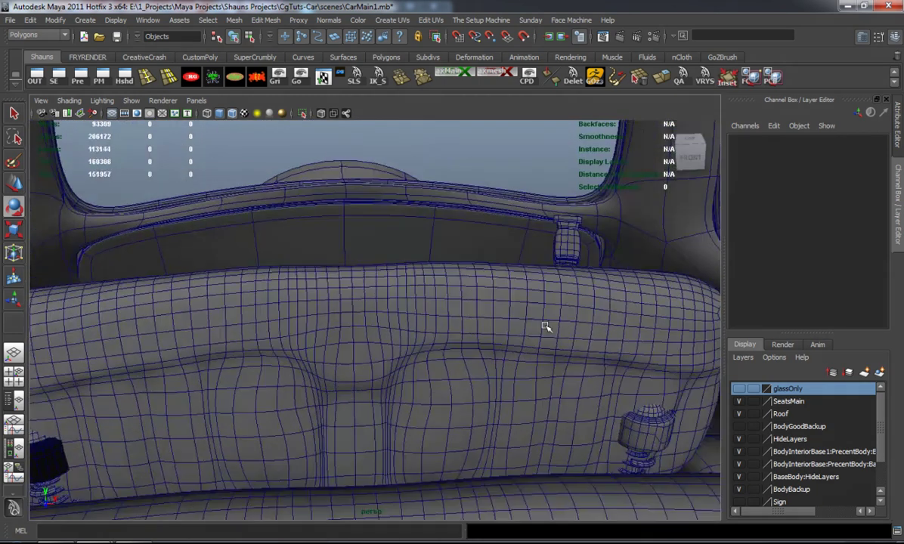
middle_click_drag(545, 326, 521, 343, "alt")
left_click(542, 273)
key("Up")
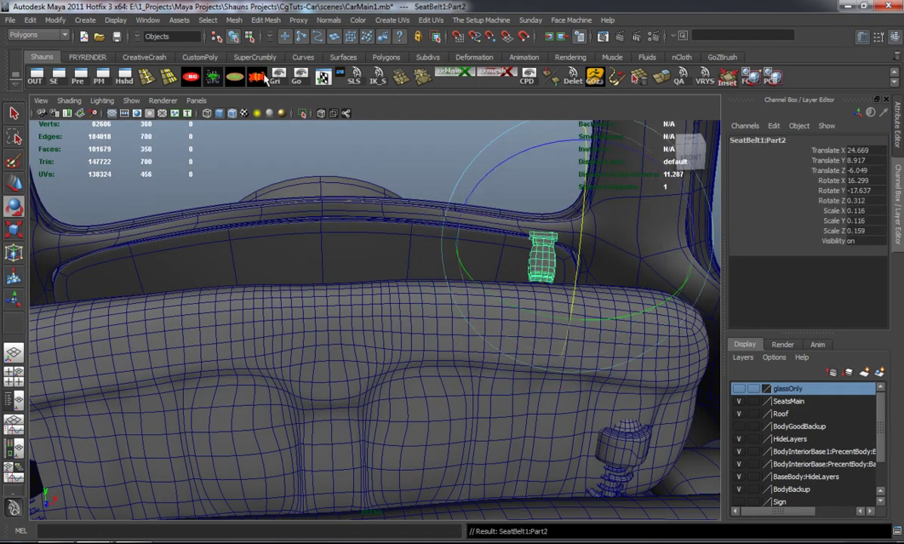
left_click(240, 74)
middle_click_drag(275, 231, 346, 234, "alt")
left_click_drag(347, 234, 383, 257, "alt")
key("w")
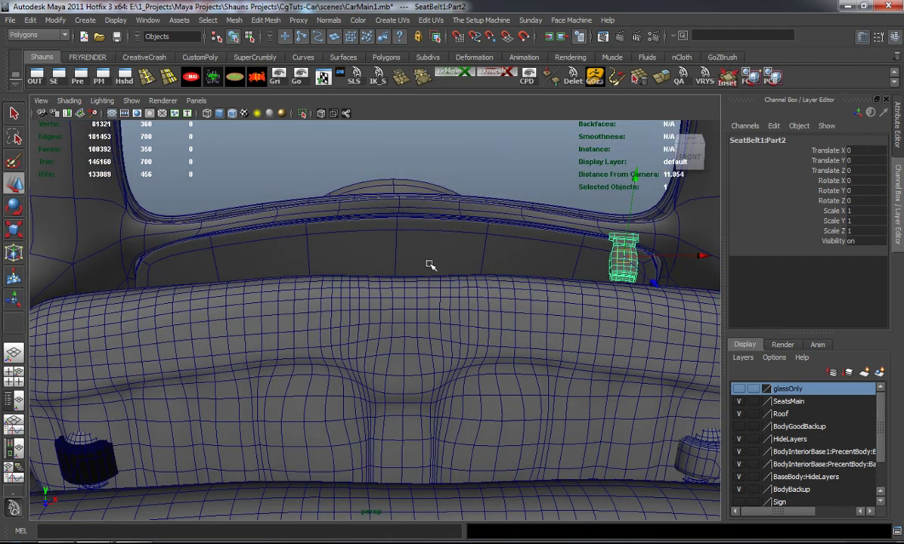
- Duplicate Part2, move the copy to the other end of the rear panel and set its Scale X to -1
left_click_drag(525, 260, 226, 258)
left_click(870, 210)
type("-1")
key("Return")
- Position the mirrored Part2 against the rear panel at about X -7.238, Z -0.175
left_click_drag(689, 224, 390, 303, "alt")
left_click_drag(365, 272, 382, 274)
left_click_drag(446, 293, 323, 288, "alt")
middle_click_drag(225, 265, 263, 264, "alt")
left_click_drag(206, 262, 289, 278)
mouse_move(248, 333)
left_mouse_down("alt")
mouse_move(273, 337)
mouse_move(255, 333)
left_mouse_up("alt")
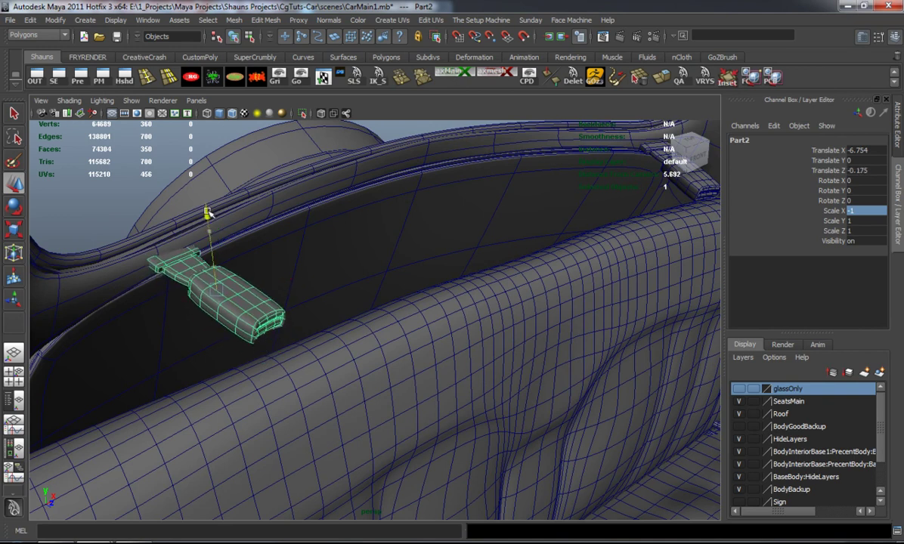
left_click_drag(226, 252, 272, 323, "alt")
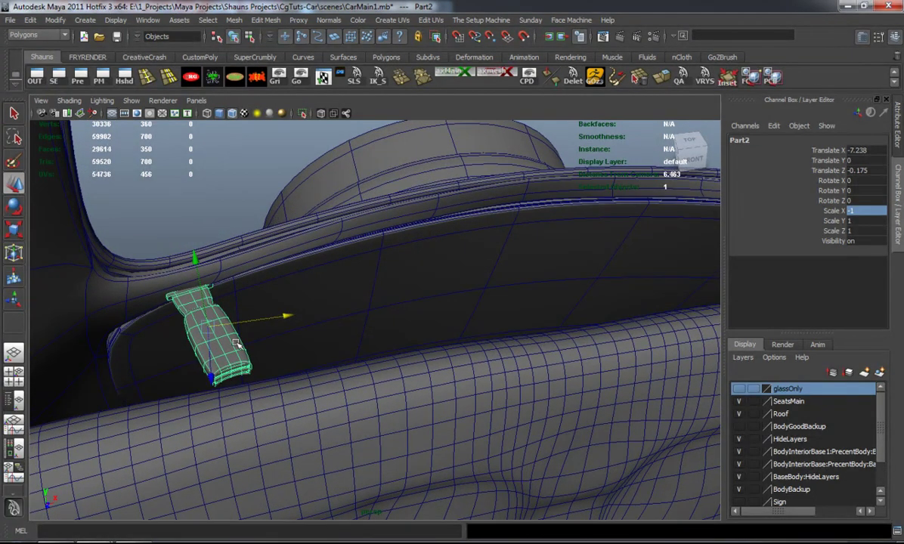
- Adjust the mirrored Part2 to about X -7.045, Z -0.067 to match the original on the opposite side
left_click(205, 384)
key("ctrl+z")
left_click_drag(206, 376, 207, 381)
left_click(134, 184)
scroll(350, 307, "down", 5)
left_click_drag(356, 309, 421, 325, "alt")
scroll(486, 357, "down", 3)
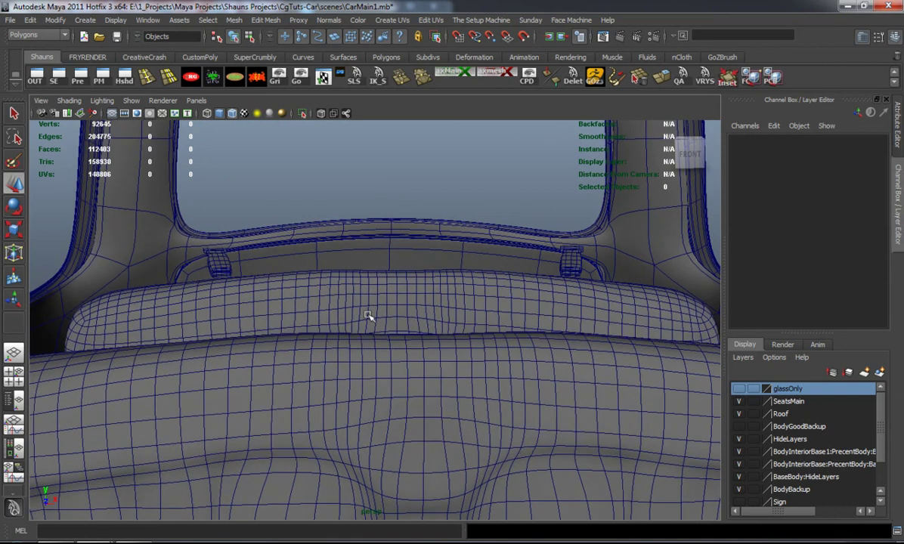
key("ctrl+z")
left_click_drag(288, 262, 291, 260)
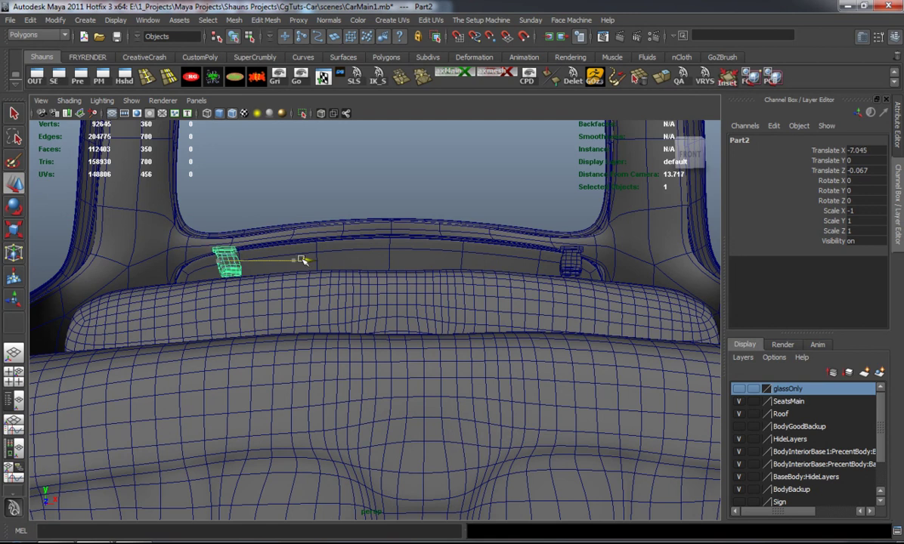
left_click(298, 194)
- Reselect the mirrored Part2 and freeze its transforms
scroll(317, 267, "down", 1)
scroll(317, 267, "up", 1)
left_click_drag(316, 267, 288, 280, "alt")
scroll(304, 280, "up", 2)
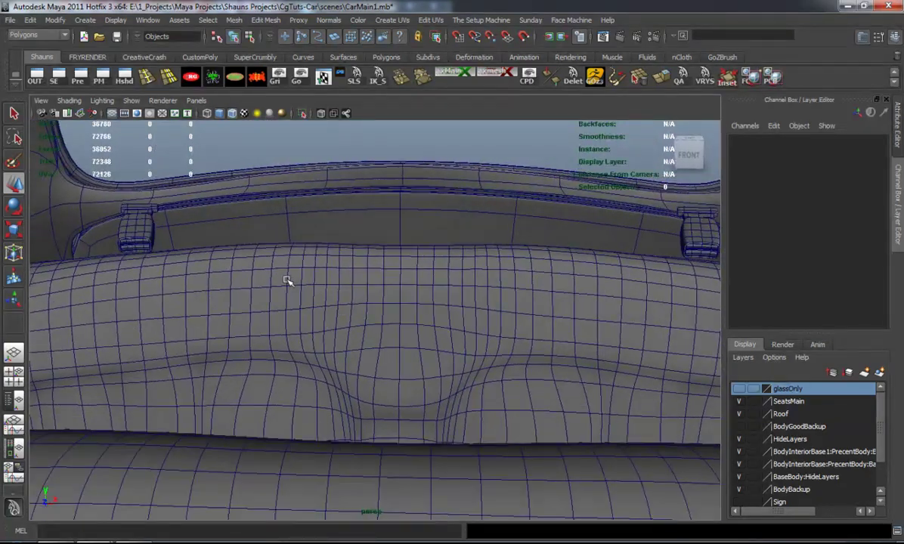
scroll(288, 280, "down", 5)
key("ctrl+z")
left_click(255, 80)
left_click(114, 244)
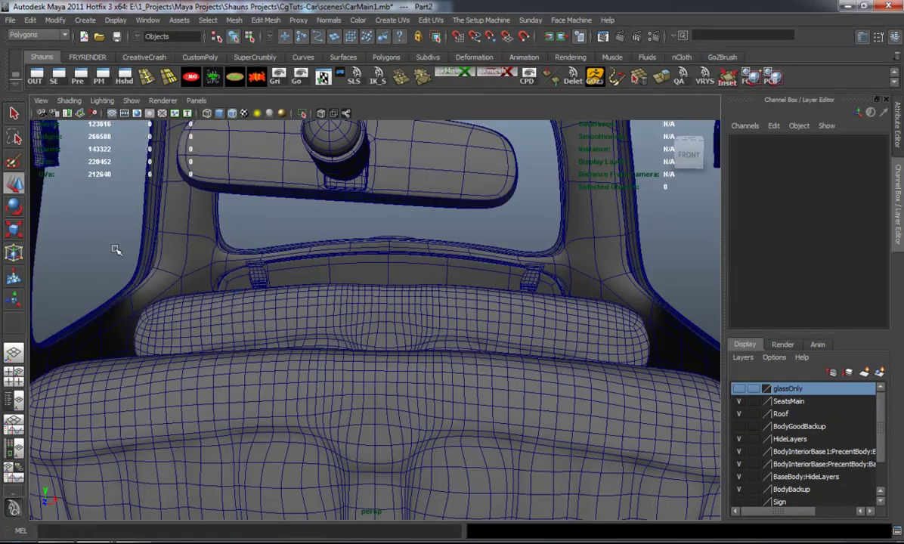
- Duplicate the SB_Clip lying beside the car and move the copy across to the car
scroll(130, 290, "down", 8)
left_click_drag(173, 236, 170, 336, "alt")
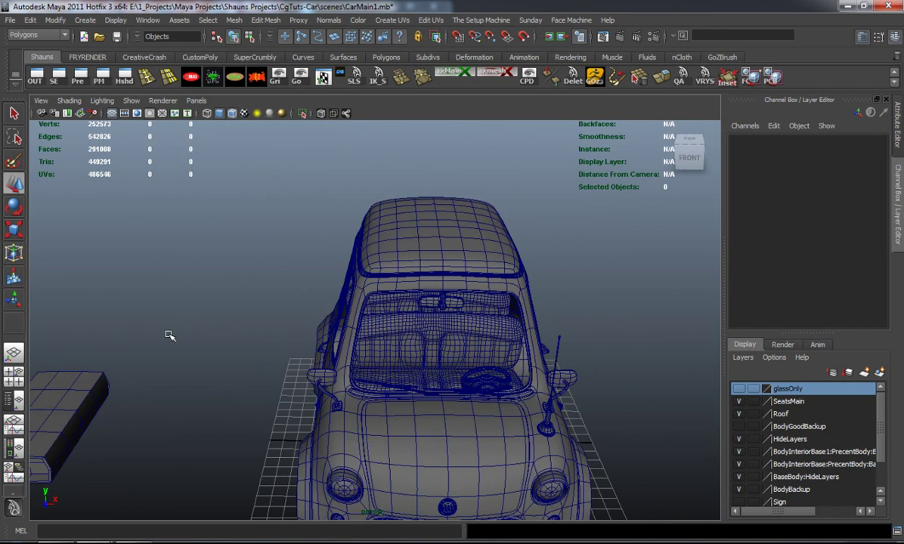
left_click(98, 391)
scroll(172, 413, "down", 5)
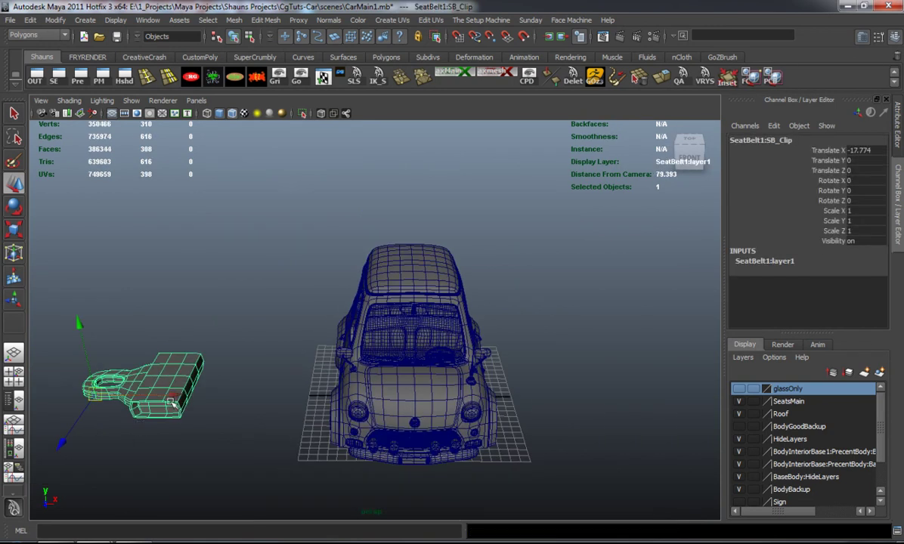
key("ctrl+d")
left_click_drag(172, 396, 302, 395)
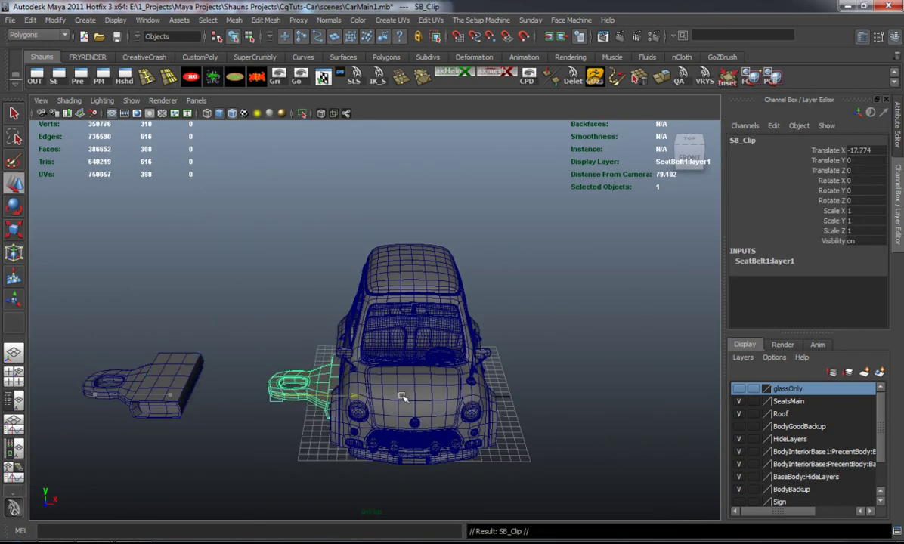
- Move the SB_Clip copy up to the cabin, at about X 18.227, Y 7.92
scroll(335, 378, "up", 5)
left_click_drag(192, 337, 188, 188)
scroll(273, 275, "up", 3)
left_click_drag(196, 267, 298, 332)
scroll(341, 280, "up", 3)
- Center the pivot and freeze the transforms of the SB_Clip copy, and scale it uniformly to about 0.066
key("r")
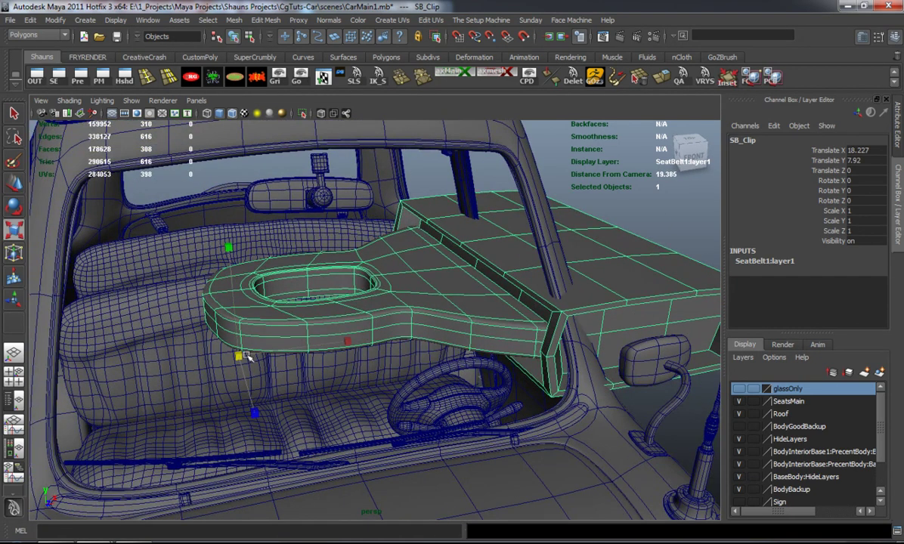
left_click(258, 79)
left_click_drag(431, 282, 171, 277)
scroll(346, 298, "up", 3)
middle_click_drag(346, 298, 317, 339, "alt")
left_click_drag(317, 340, 283, 378, "alt")
left_click_drag(427, 341, 396, 317)
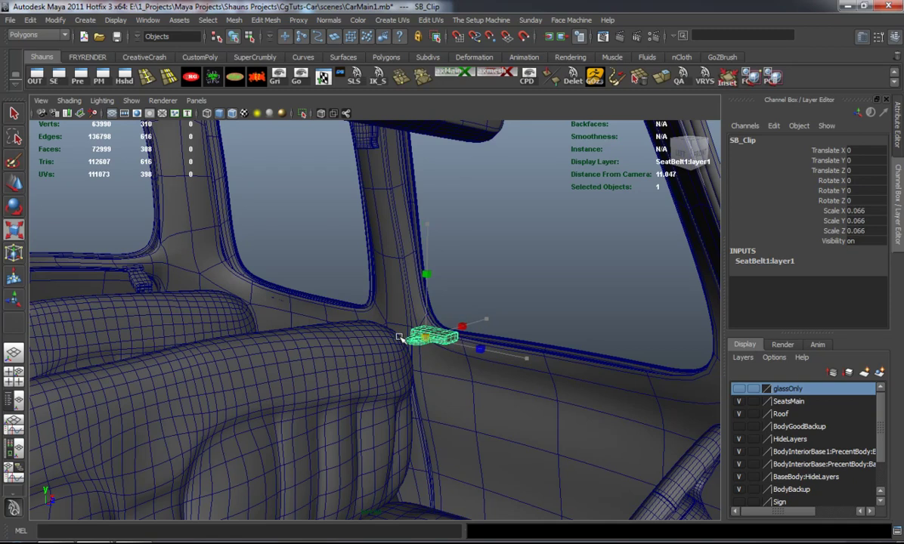
- Rotate the SB_Clip copy to about 81.7 on Z so it hangs upright, and move it to about Z -2.935
key("e")
left_click_drag(387, 249, 372, 388)
key("w")
left_click_drag(507, 341, 248, 352)
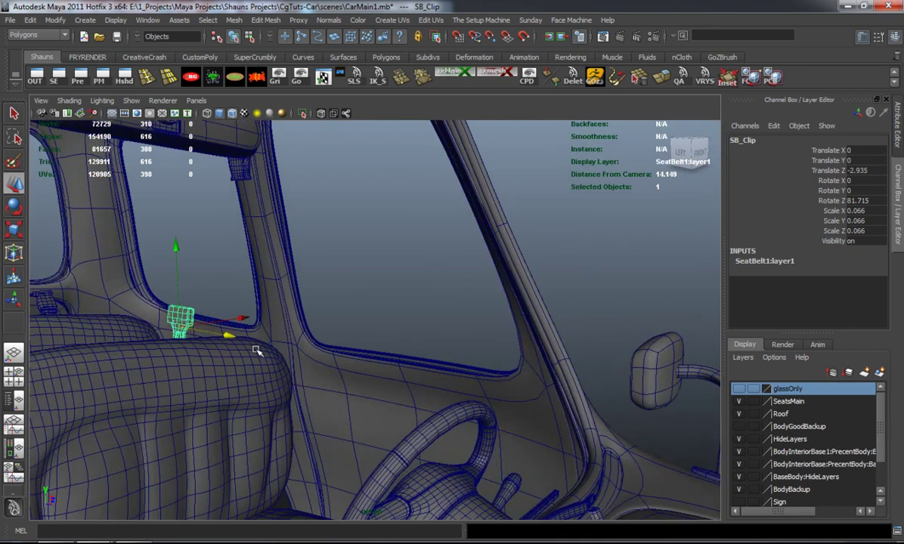
- Raise the SB_Clip copy to about Y 1.355 and move it toward the side pillar, at about X 1.88, Z -2.556
middle_click_drag(248, 352, 399, 371, "alt")
scroll(399, 371, "up", 4)
left_click_drag(399, 371, 348, 320, "alt")
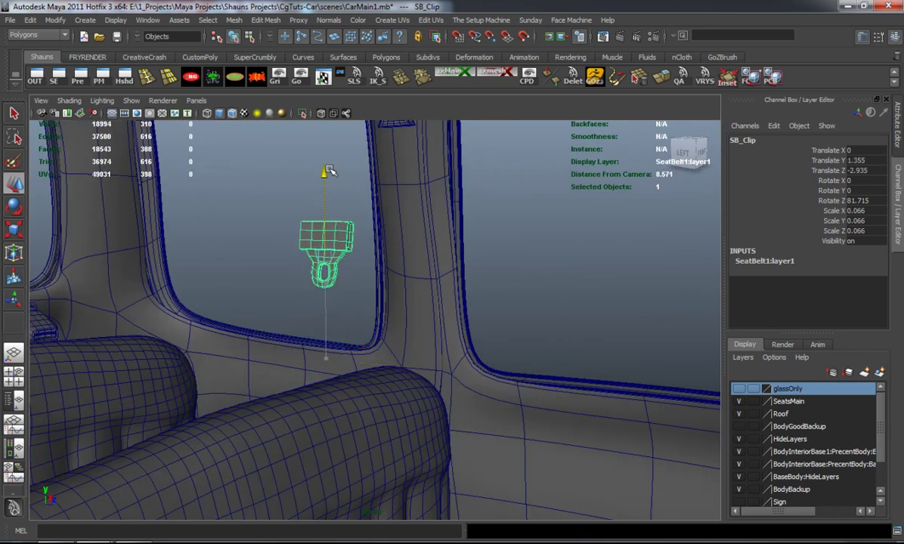
left_click_drag(330, 168, 350, 219, "alt")
left_click_drag(466, 259, 464, 258)
left_click_drag(464, 259, 349, 265, "alt")
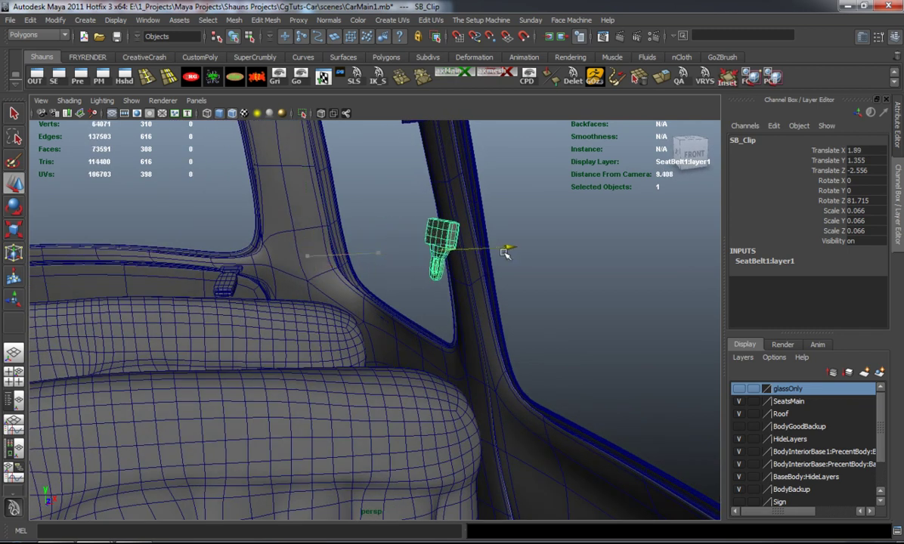
left_click_drag(521, 287, 392, 307, "alt")
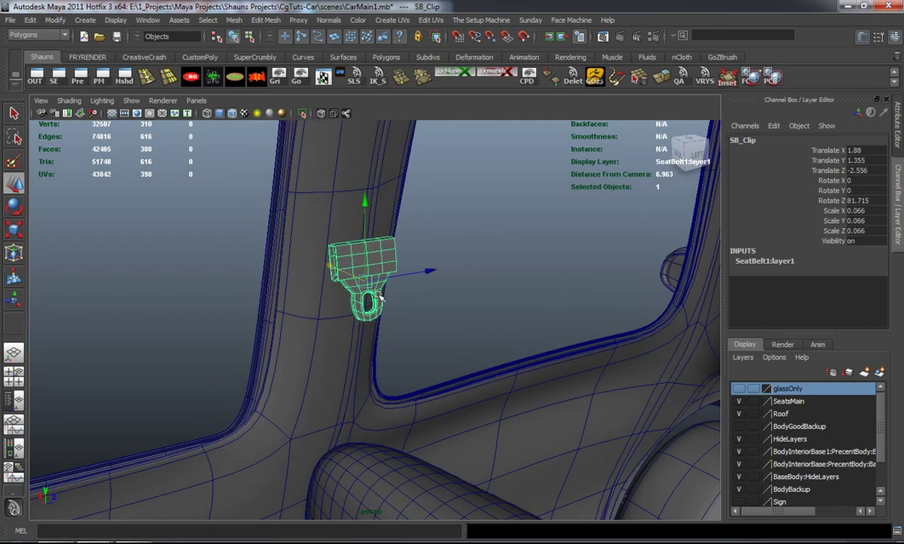
- Adjust the SB_Clip copy beside the pillar to about X 1.712 and freeze its transforms
left_click_drag(333, 272, 152, 271, "alt")
key("1")
left_click(157, 262)
right_click_drag(253, 352, 269, 331, "alt")
left_click_drag(268, 331, 318, 330, "alt")
key("z")
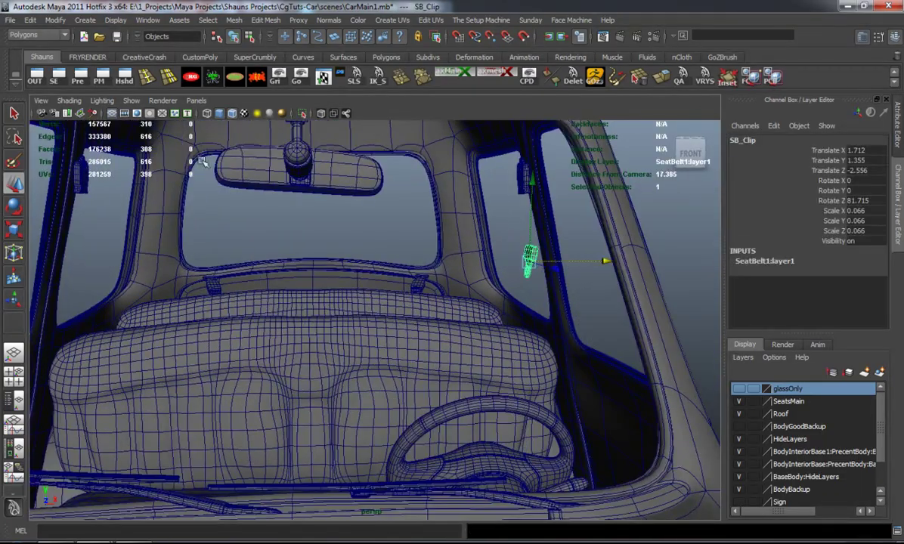
left_click(257, 78)
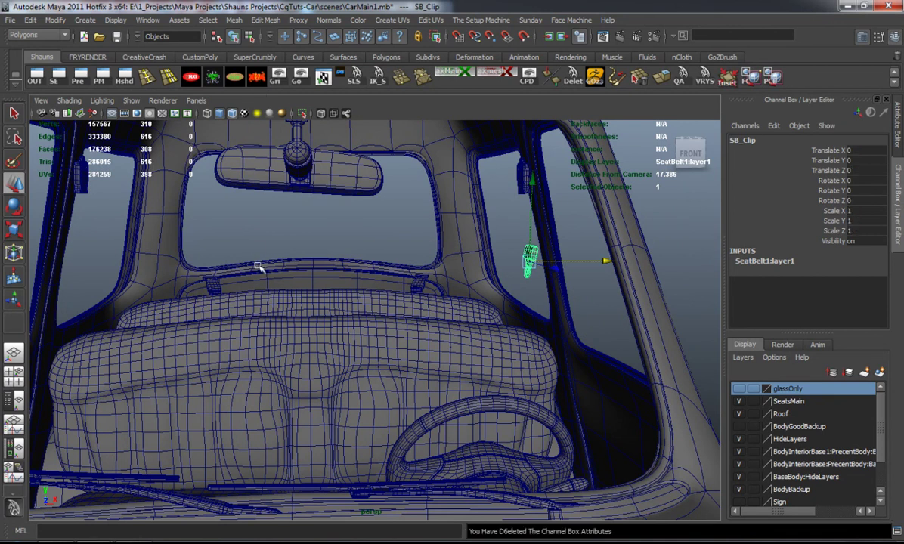
- Duplicate the clip to the opposite pillar at about X -11.575, mirror it with Scale X -1, and freeze its transforms
key("ctrl+d")
left_click_drag(605, 258, 161, 286)
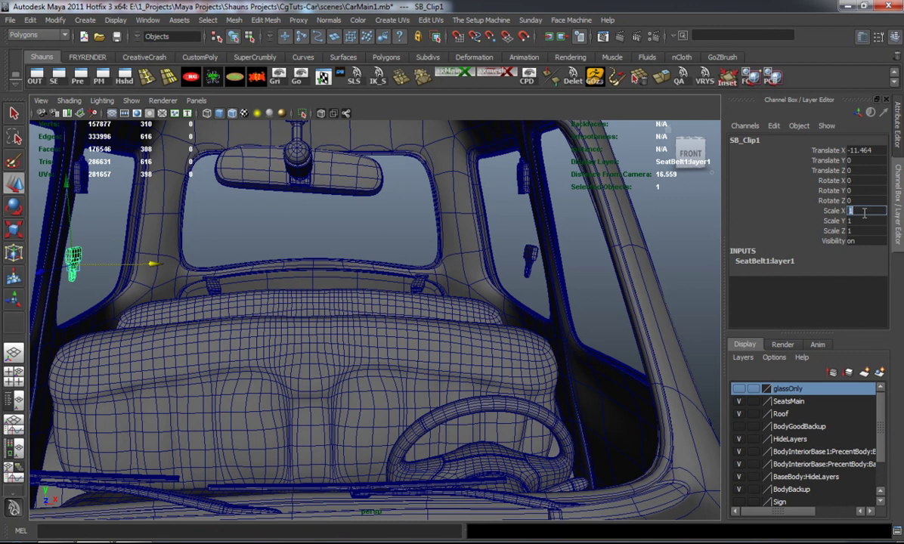
left_click_drag(140, 306, 228, 264, "alt")
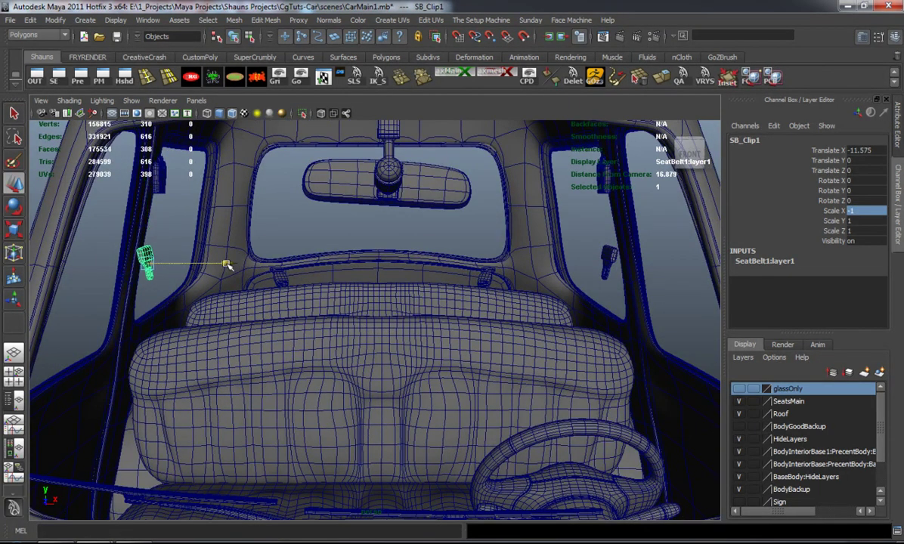
left_click(259, 82)
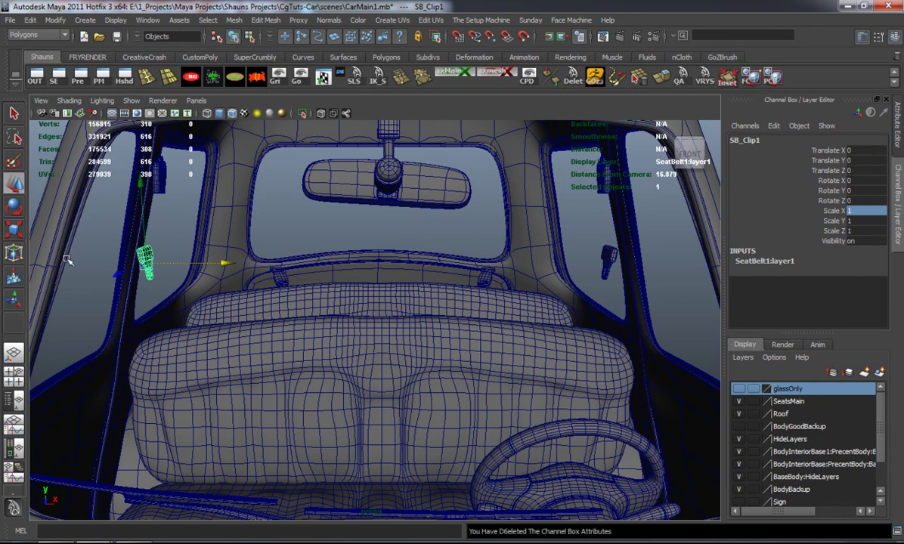
- Delete the original SeatBelt1:SB_Clip lying beside the car
left_click(218, 281)
key("f")
middle_click_drag(252, 377, 255, 321, "alt")
right_click_drag(254, 320, 170, 318, "alt")
left_click(170, 319)
left_click_drag(184, 335, 156, 333, "alt")
left_click(78, 359)
left_click_drag(78, 359, 111, 377, "alt")
key("Up")
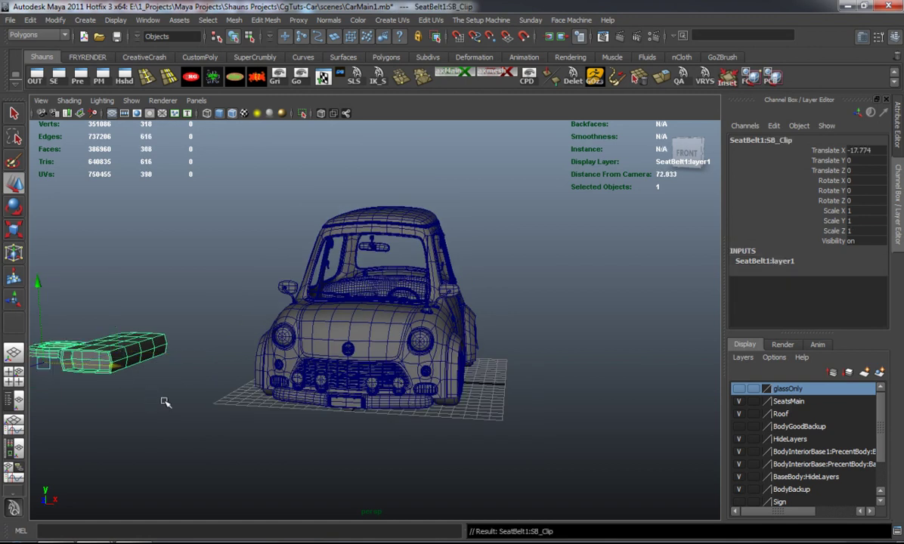
left_click(152, 402)
mouse_move(196, 405)
left_mouse_down("alt")
mouse_move(202, 370)
mouse_move(220, 382)
mouse_move(205, 392)
left_mouse_up("alt")
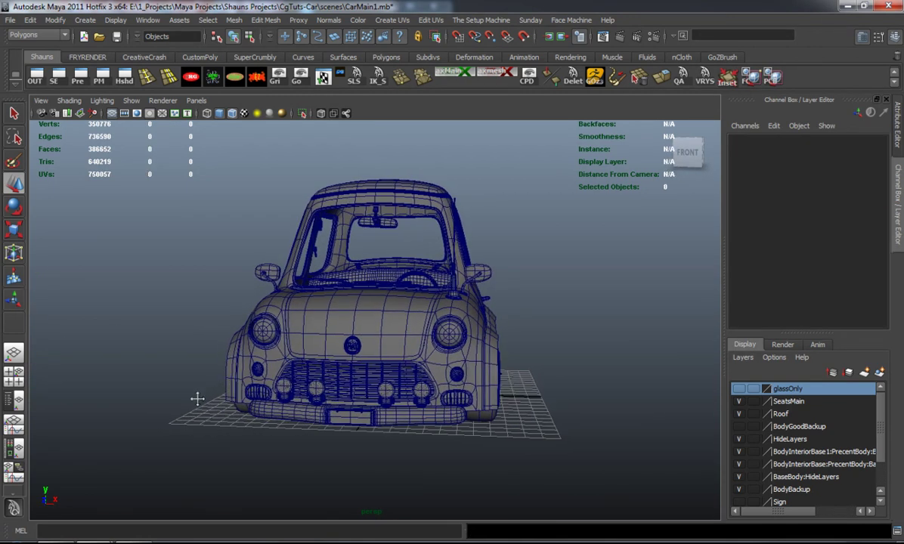
- Rename the SeatBelt1:SeatBeltPeices group to SeatBeltPeices in the Outliner and freeze its transforms
right_click_drag(205, 392, 251, 324, "alt")
left_click(37, 79)
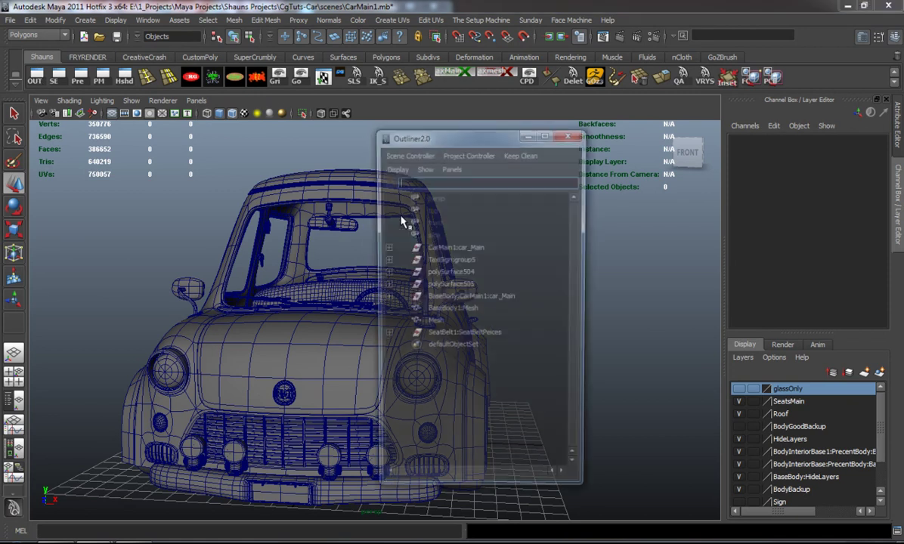
left_click(444, 338)
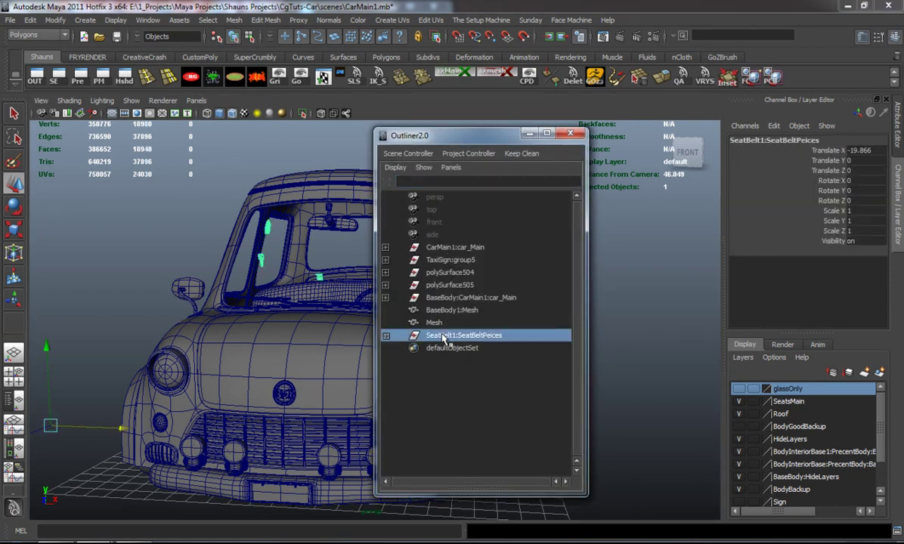
left_click_drag(479, 139, 603, 140)
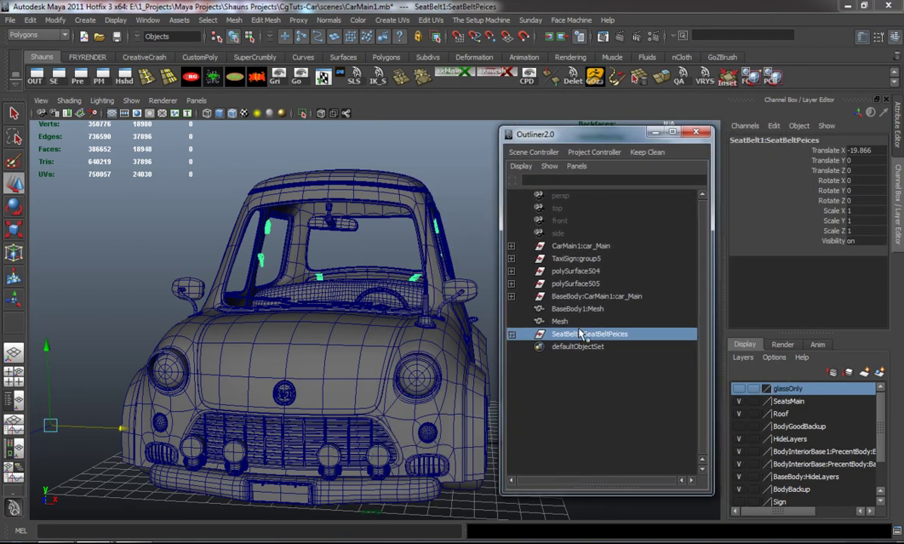
double_click(574, 337)
type("Sea")
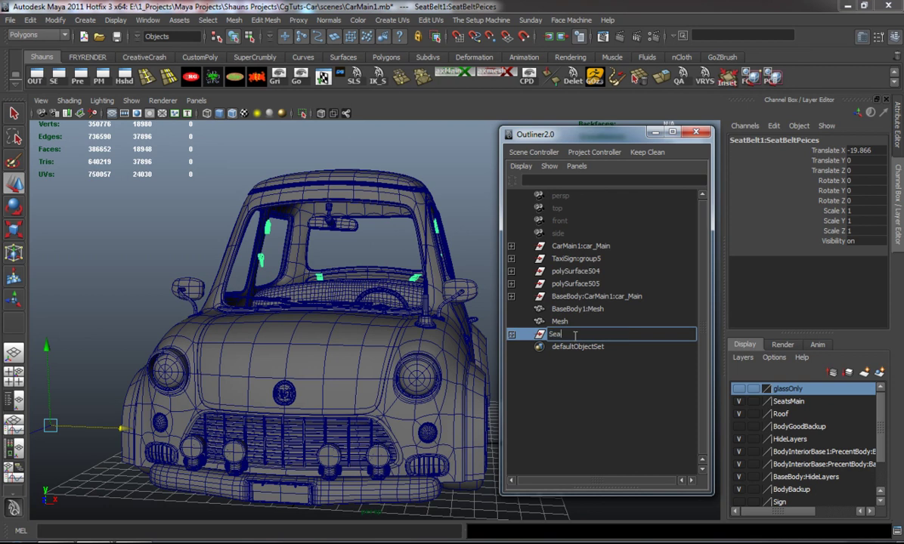
type("tBeltPeices")
key("Return")
left_click(236, 76)
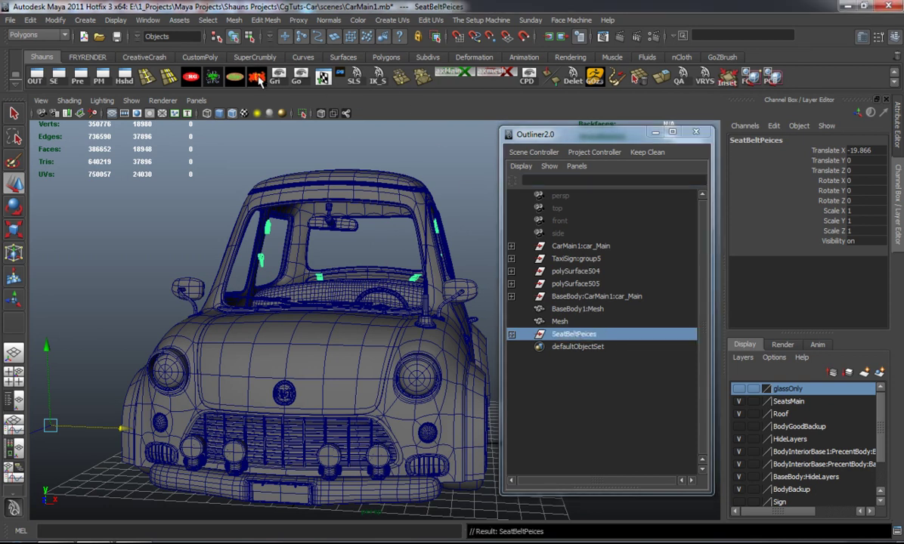
- Parent the SeatBeltPeices group and BaseBody1:Mesh under the CarMain1:car_Main group
middle_click_drag(573, 338, 578, 247)
left_click(572, 297)
left_click(574, 309)
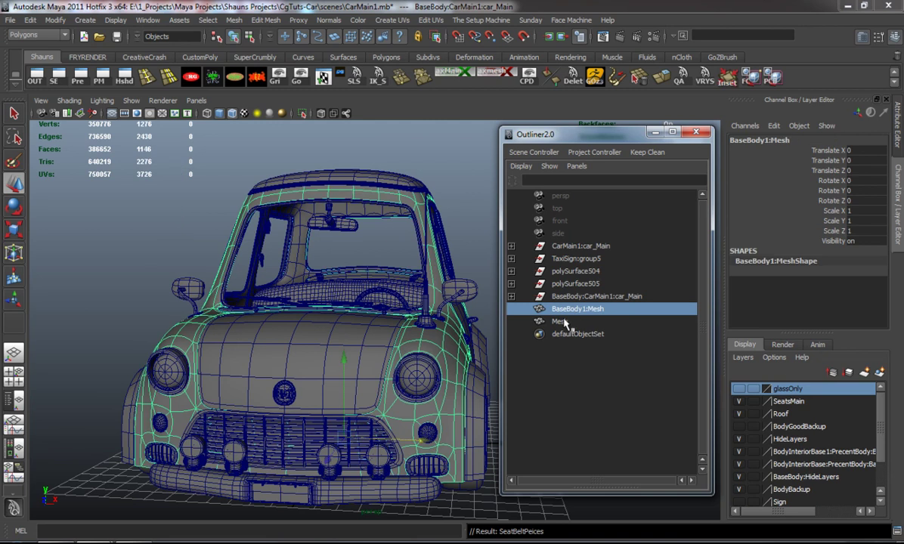
middle_click_drag(566, 322, 570, 311)
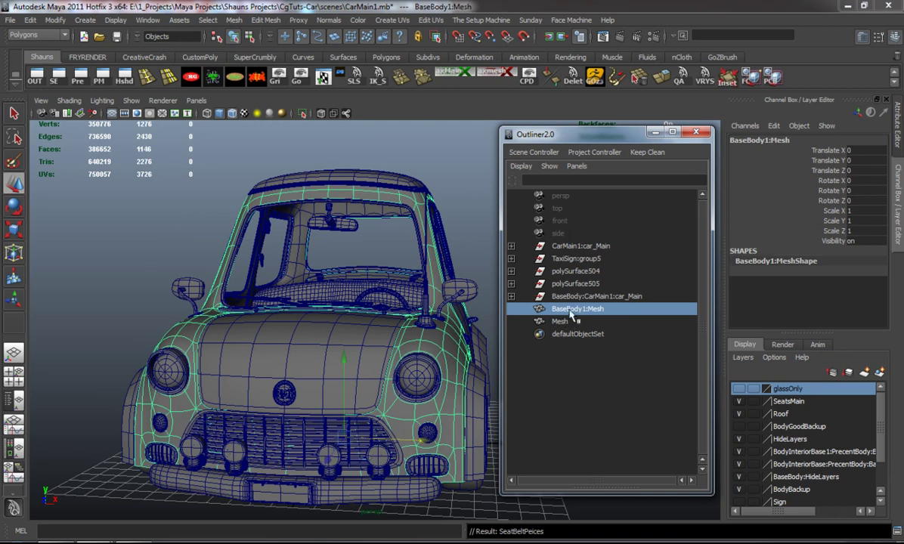
middle_click_drag(569, 247, 570, 247)
left_click(568, 247)
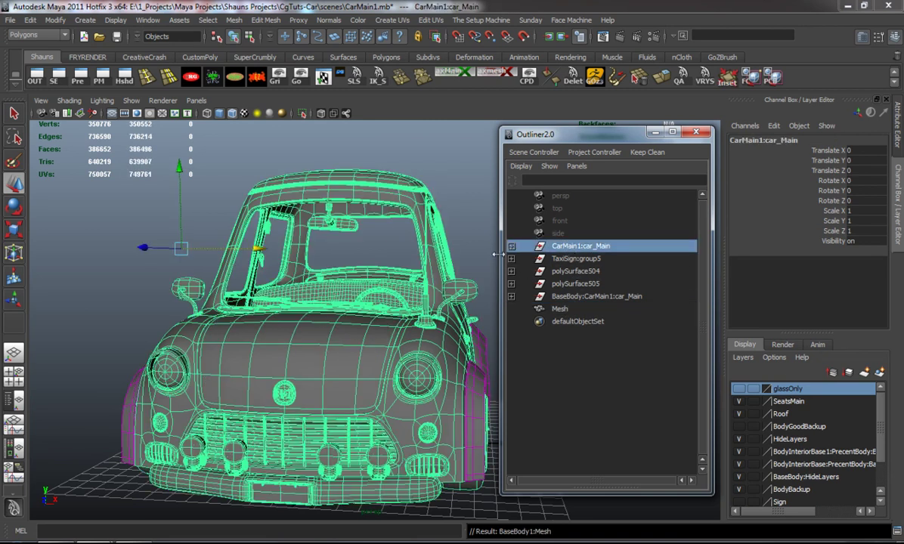
- Select the whole car to find its stray groups, and parent polySurface504 and polySurface505 under CarMain1:car_Main
left_click(150, 200)
scroll(153, 210, "down", 5)
left_click_drag(185, 194, 455, 459)
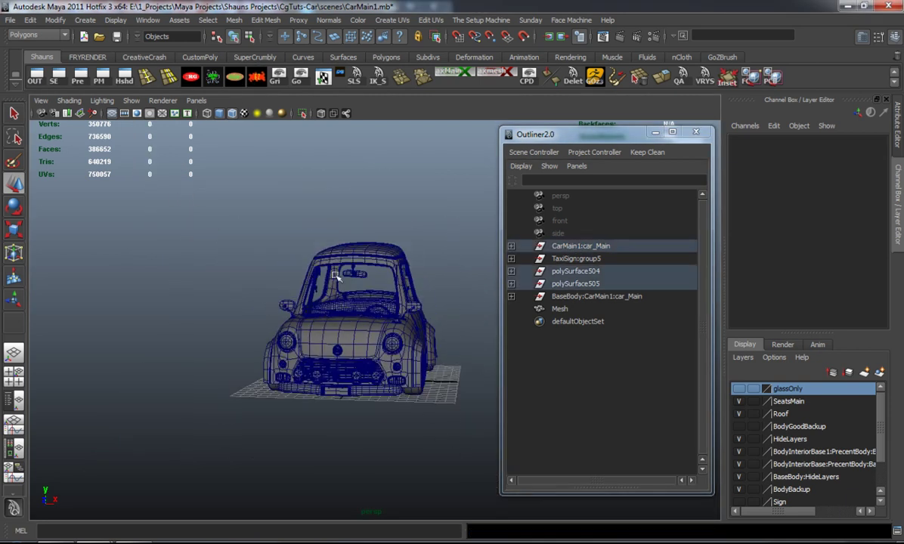
scroll(260, 214, "up", 3)
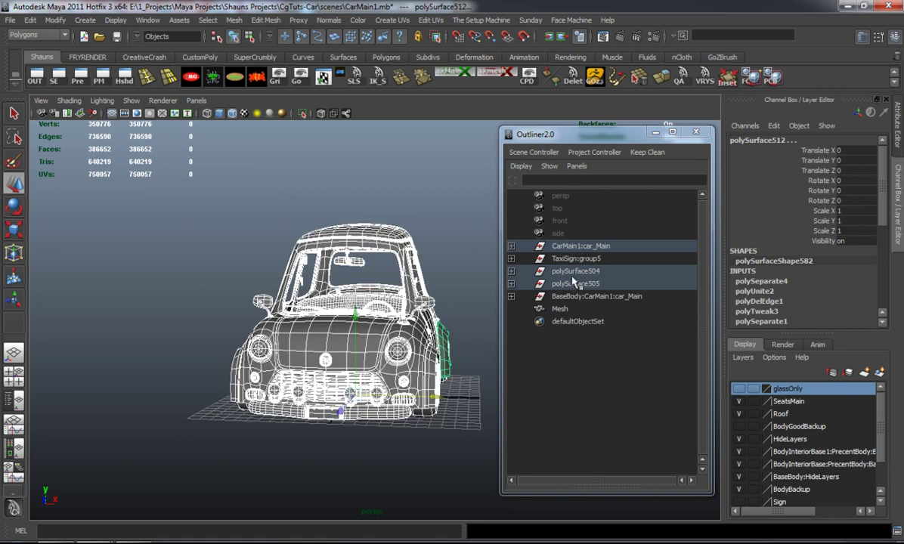
left_click(573, 272)
left_click(571, 284, "shift")
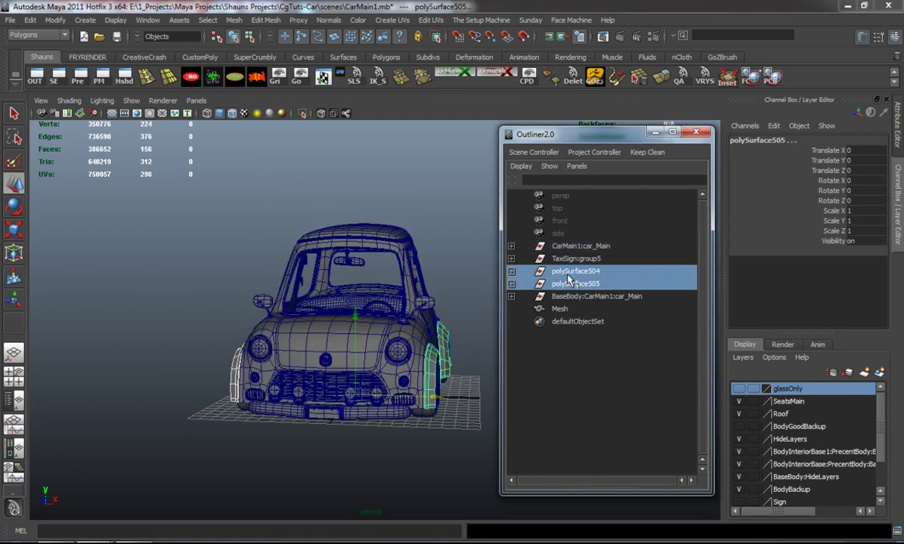
left_click(568, 250)
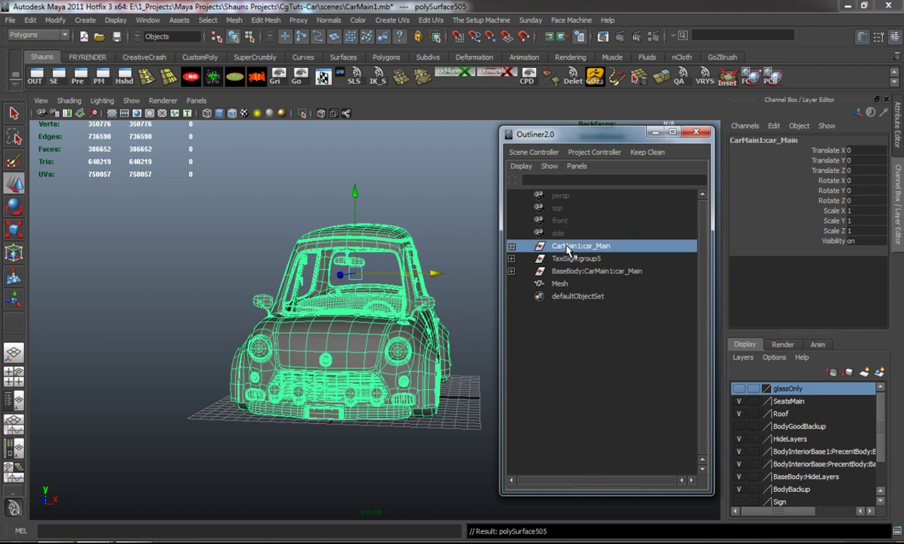
- Freeze the transforms of CarMain1:car_Main, check the BaseBody:CarMain1:car_Main group, and close the Outliner
left_click(237, 74)
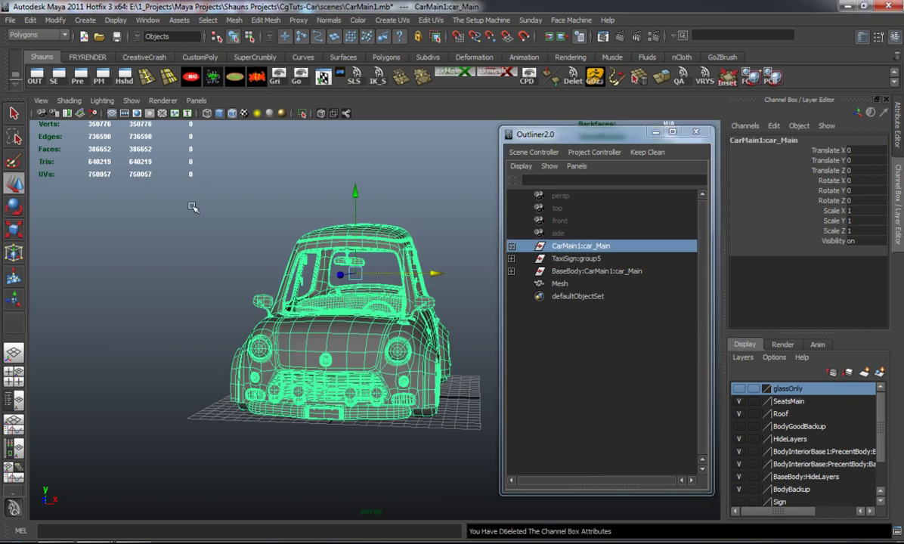
left_click(185, 269)
scroll(198, 287, "up", 3)
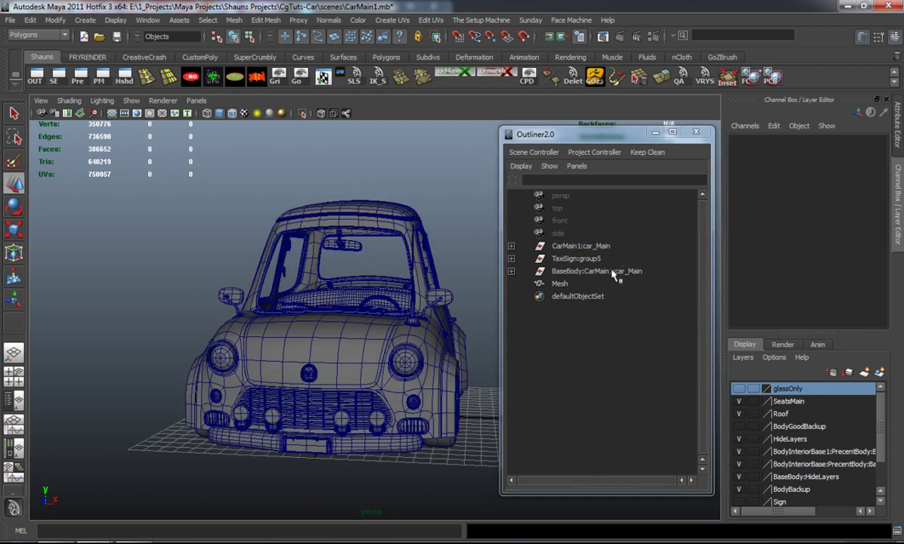
left_click(613, 273)
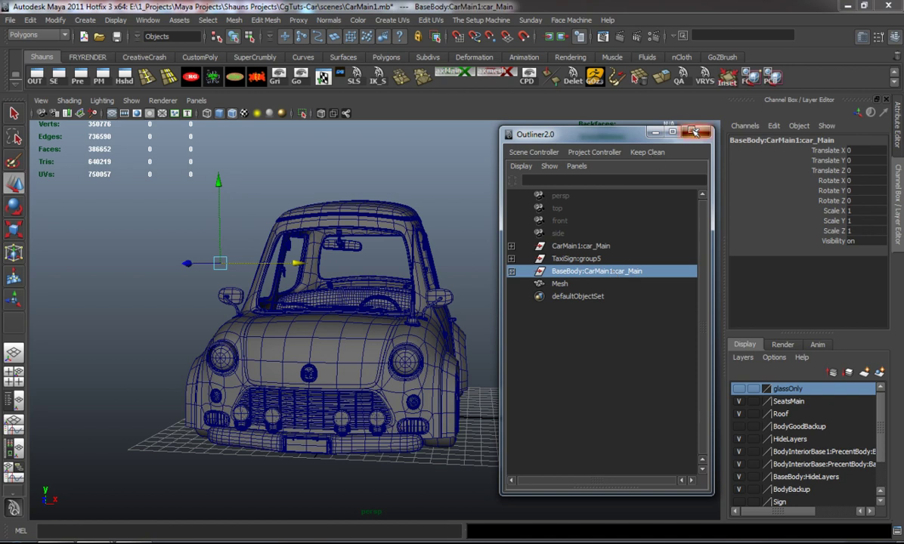
left_click(696, 132)
left_click(529, 282)
middle_click_drag(428, 350, 432, 339, "alt")
left_click_drag(431, 339, 436, 338, "alt")
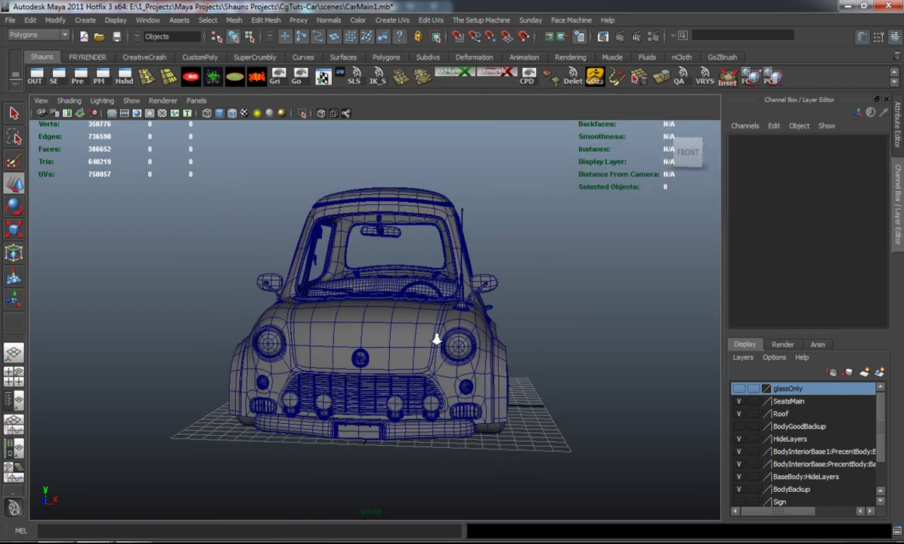